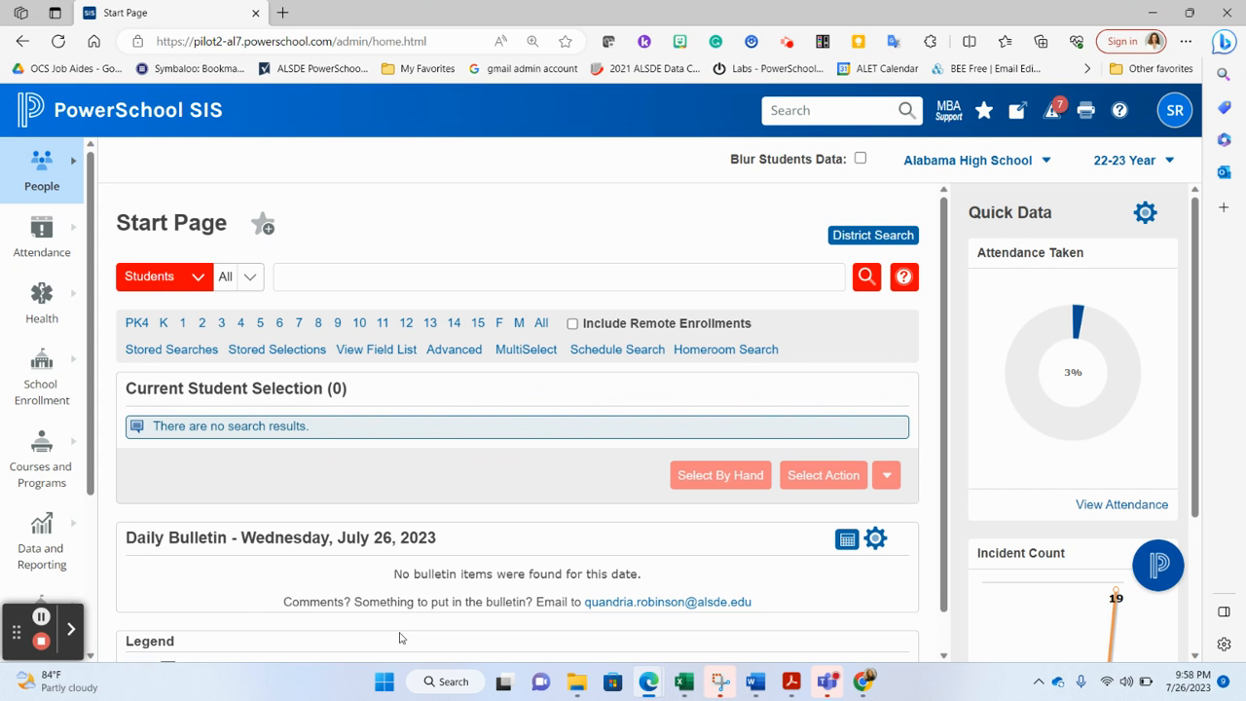
Open the Meeting Attendance page from the Attendance menu
mouse_move(39, 270)
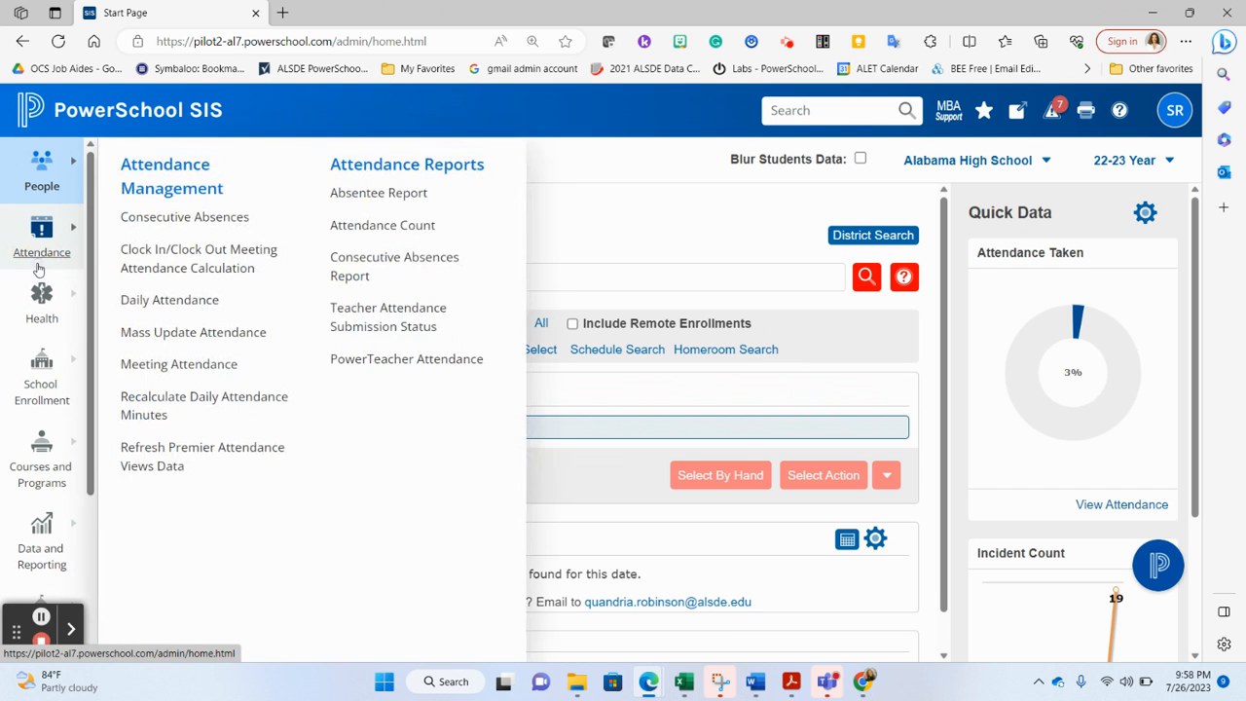
click(167, 363)
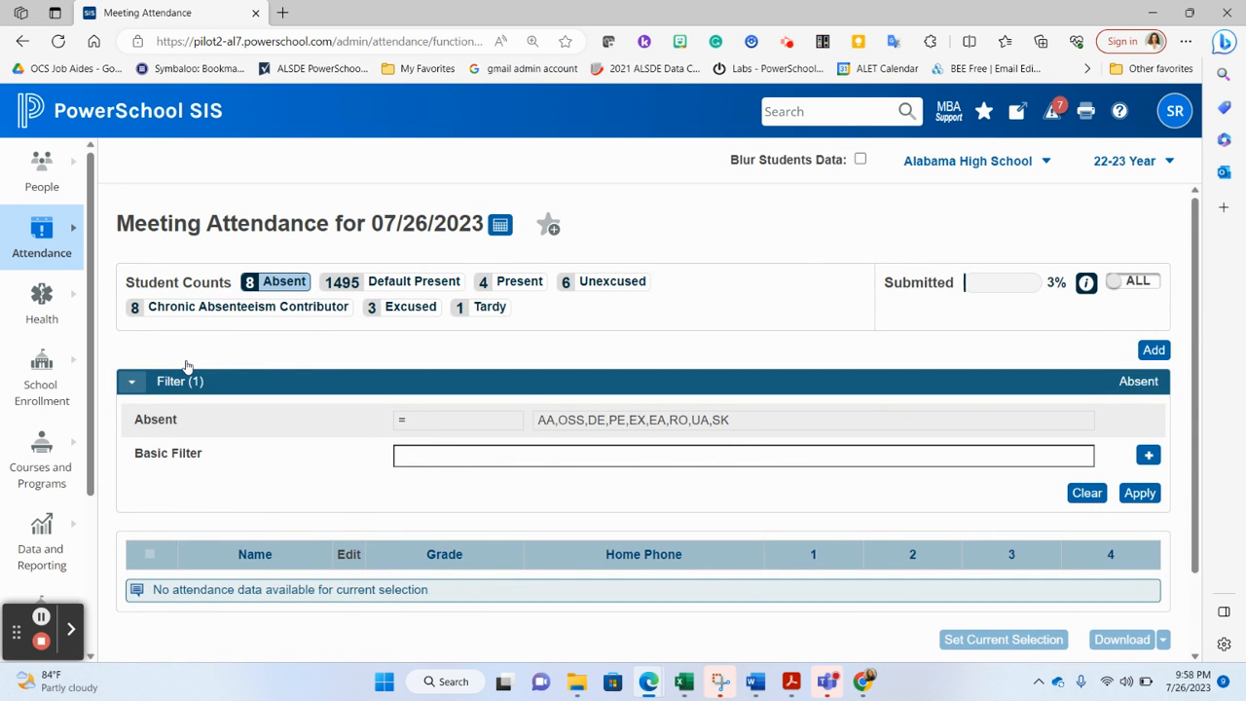
scroll(338, 396, down, 2)
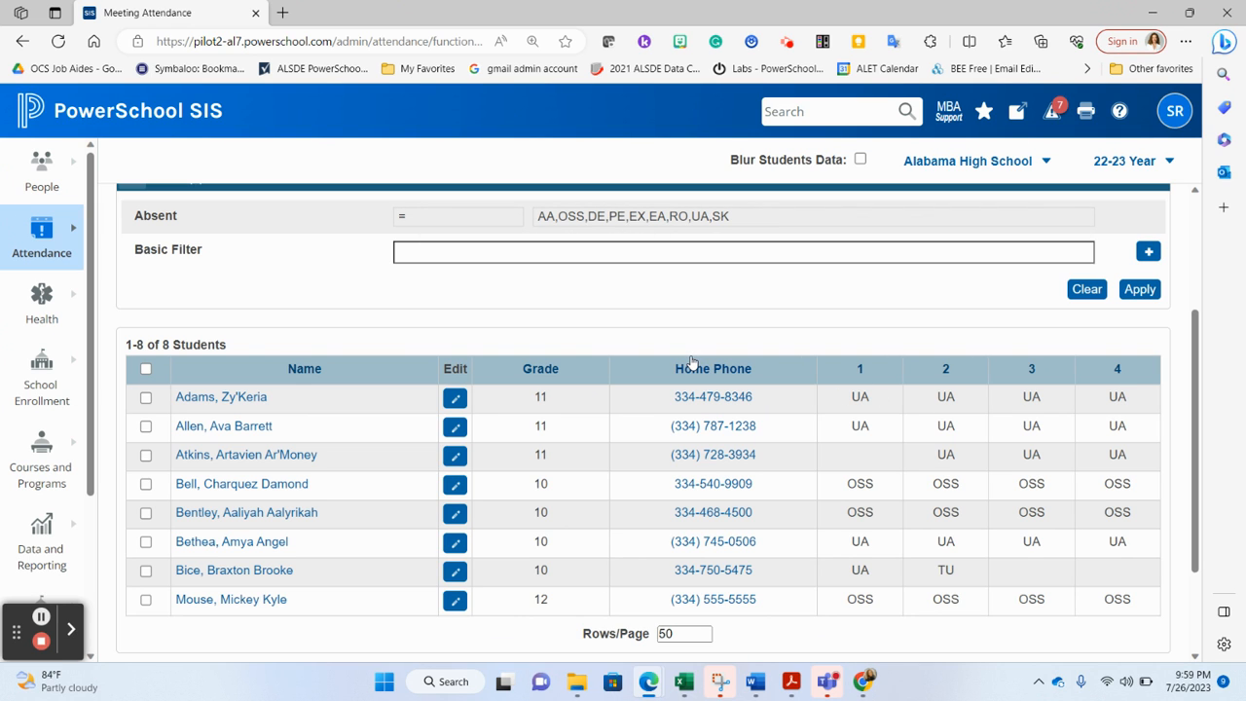
Open the first listed student's attendance entry and review the codes for each period
click(450, 405)
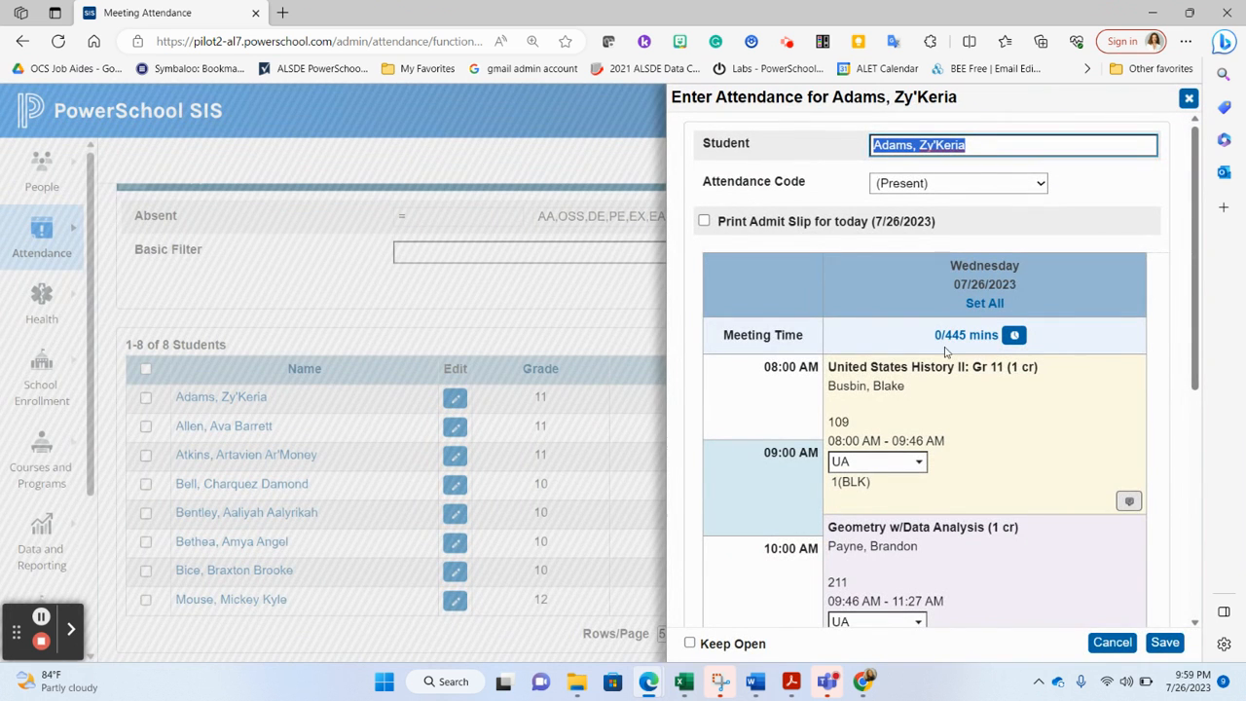
scroll(949, 353, down, 5)
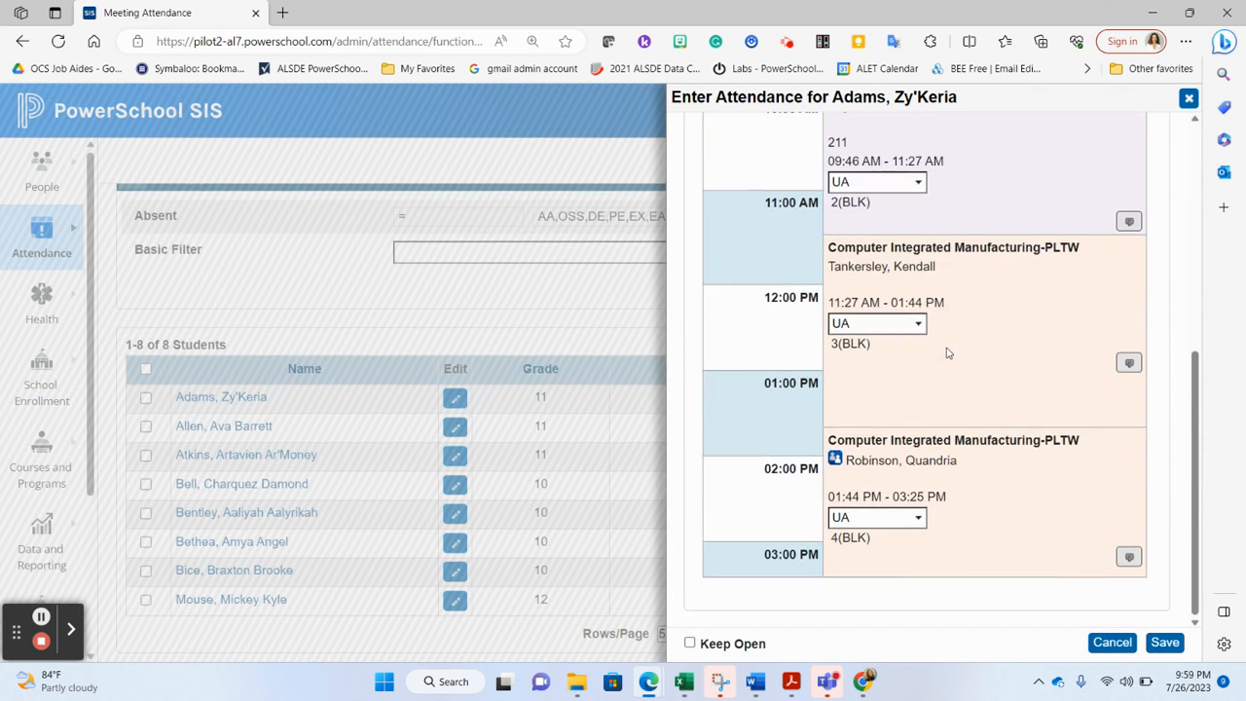
scroll(949, 353, up, 5)
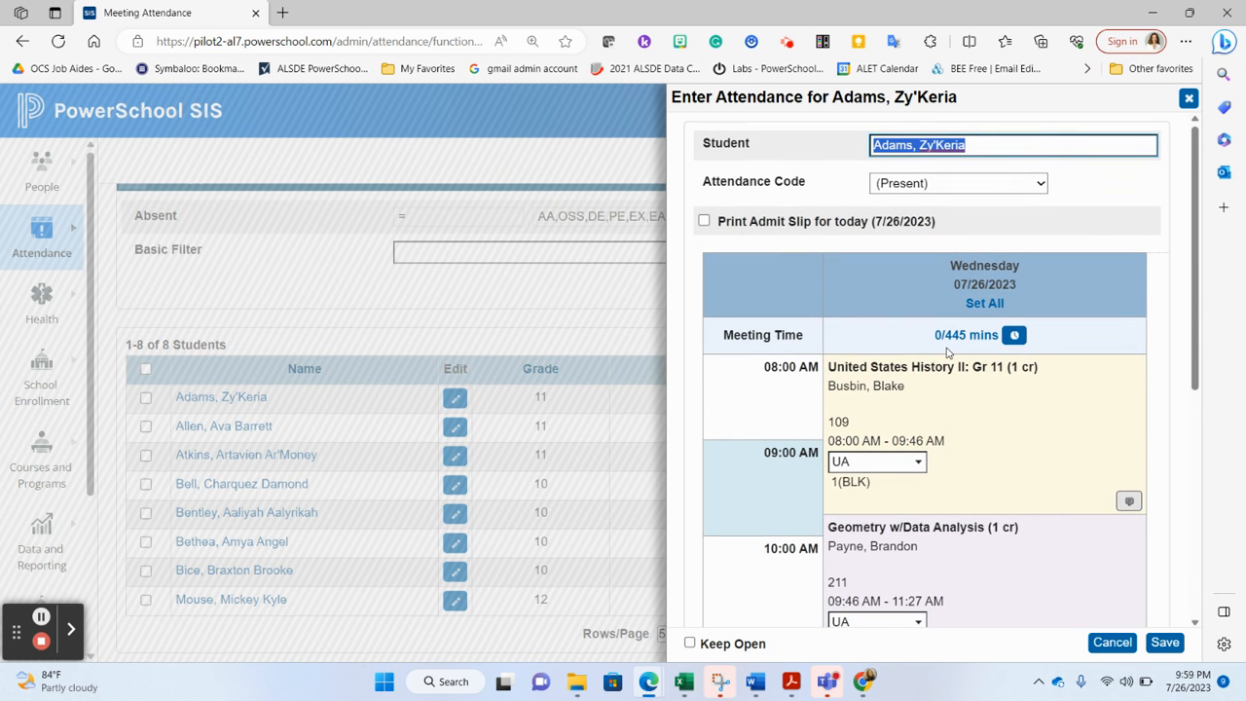
Add a meeting time entry that clocks the student in at 09:59 AM
click(1014, 336)
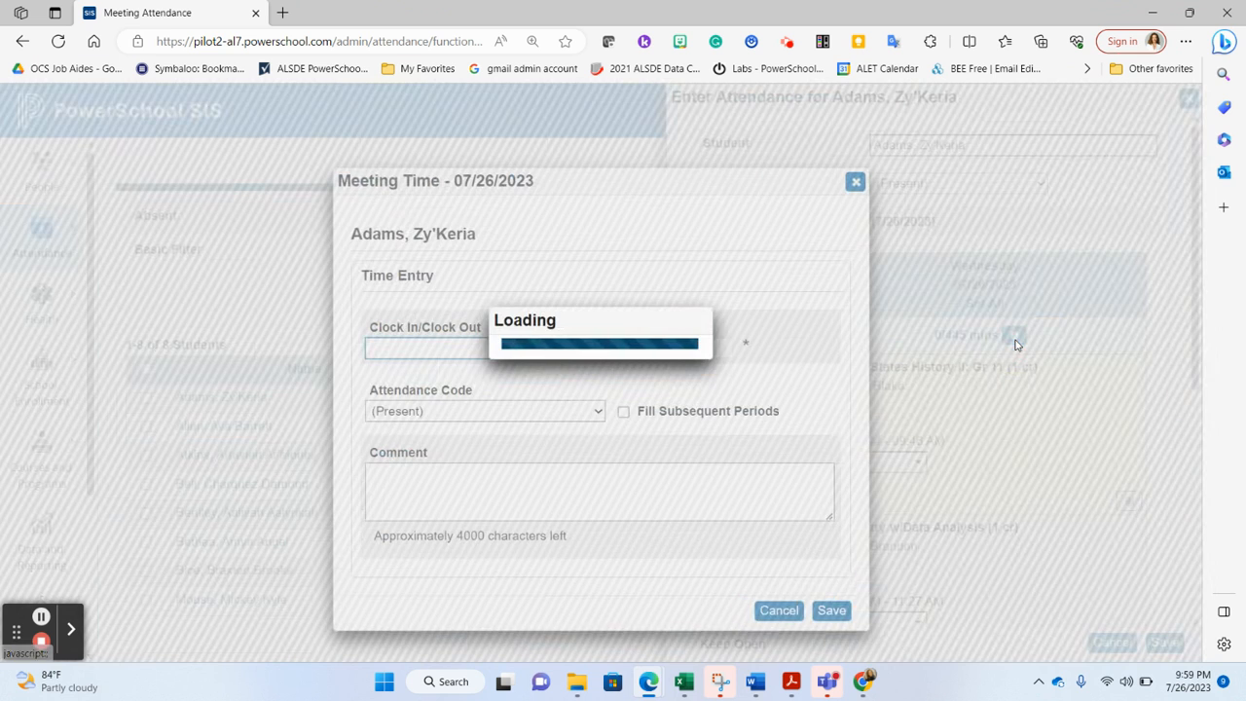
click(435, 350)
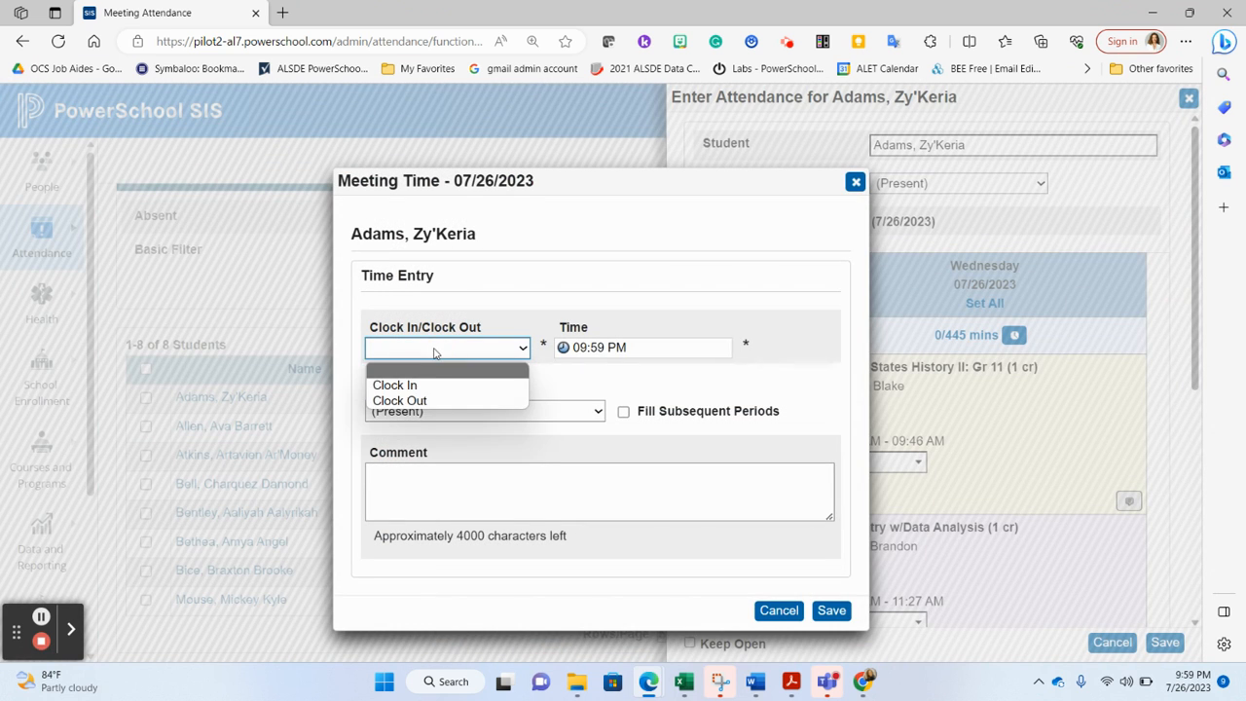
click(432, 387)
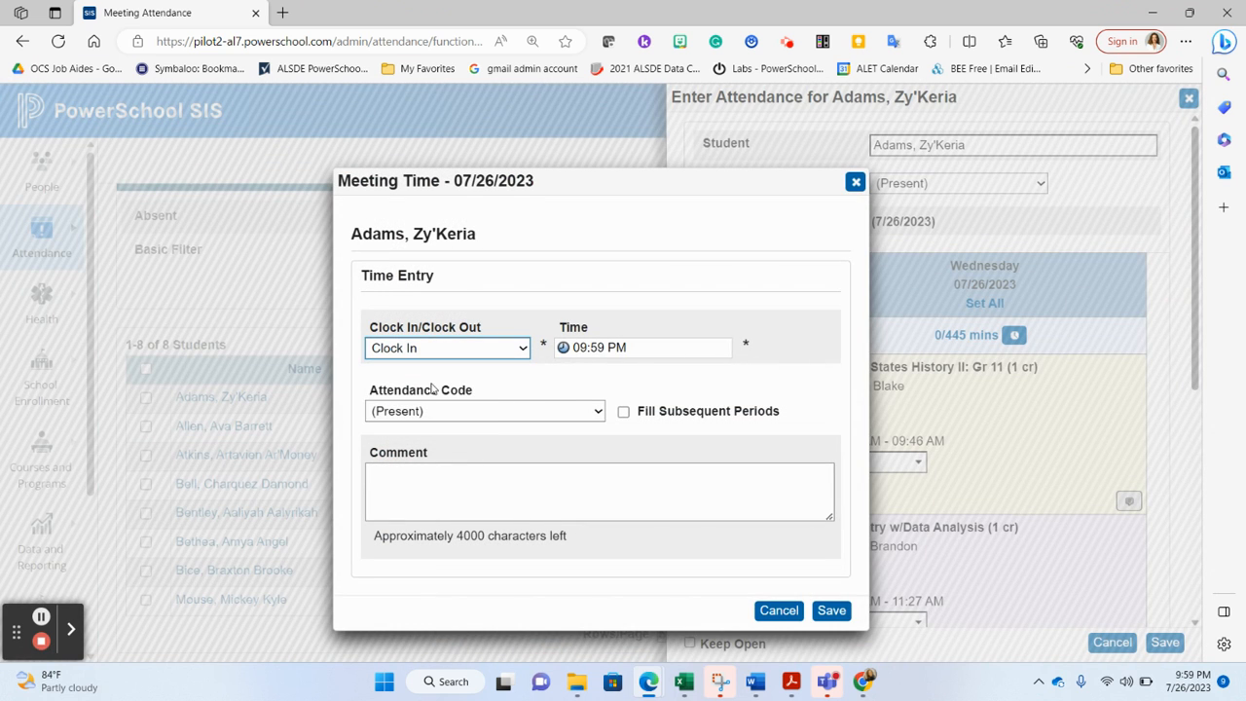
click(617, 347)
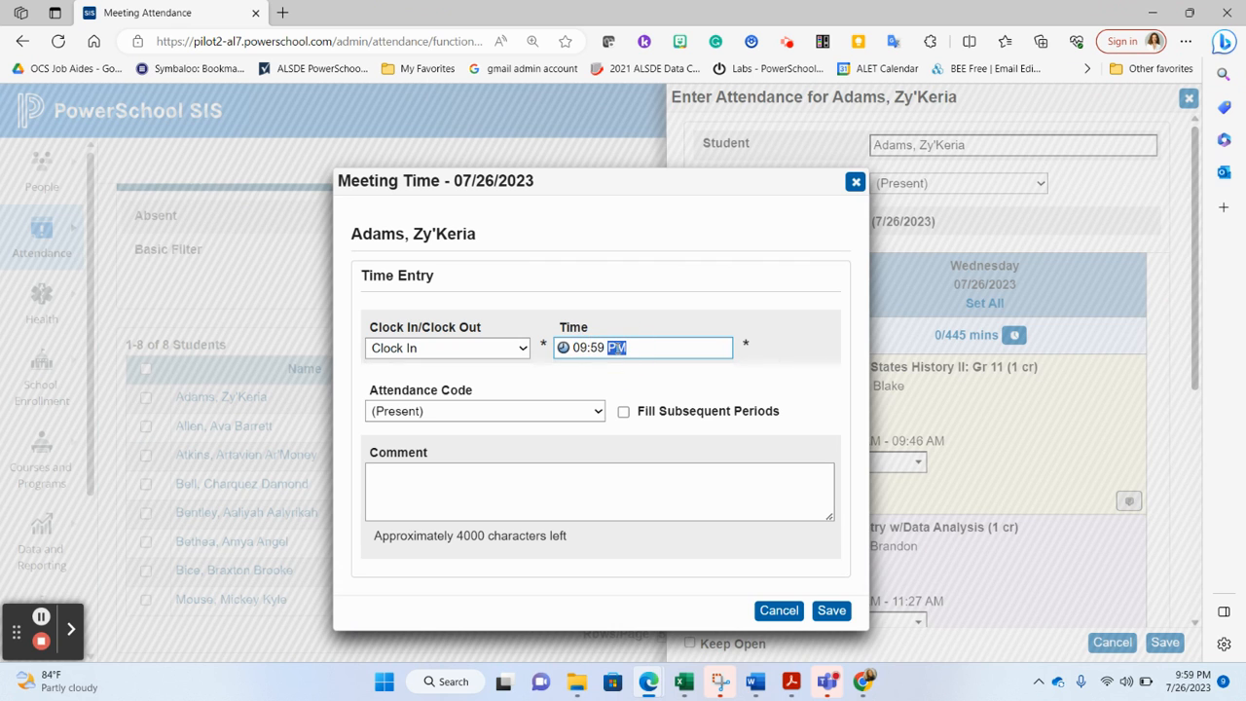
key(a)
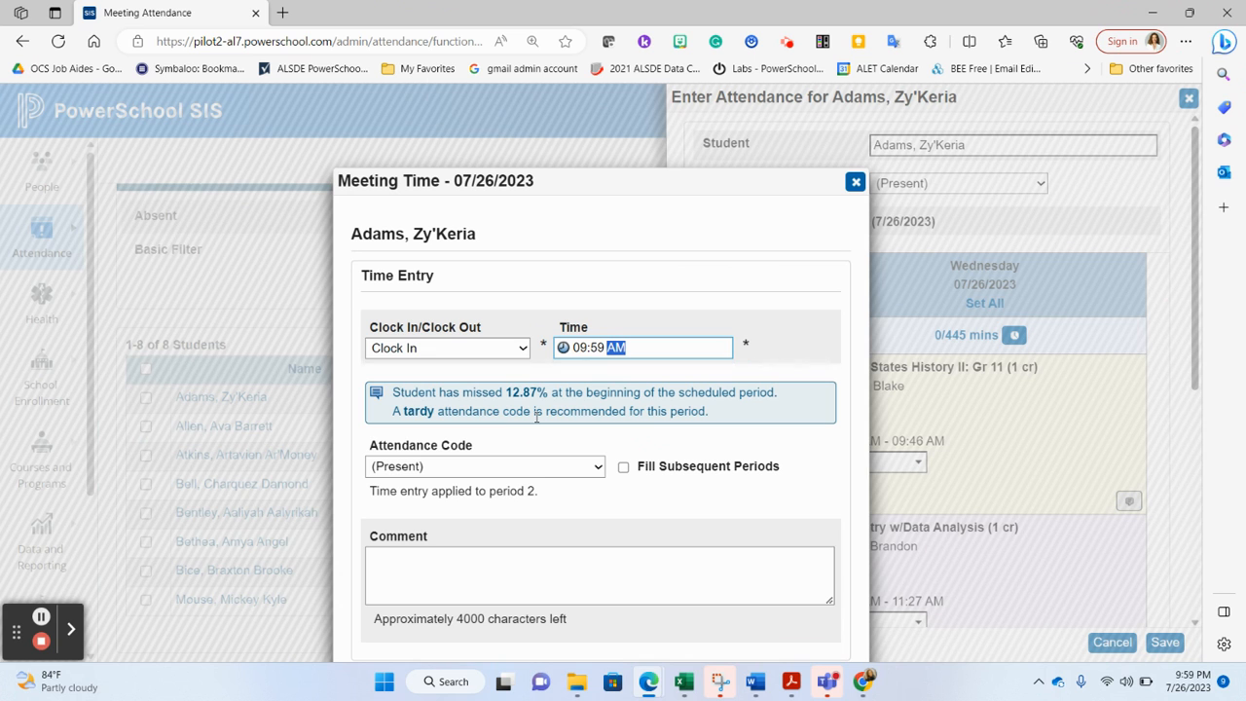
Set the time entry's attendance code to TU (Tardy Unexcused) and save the entry
click(547, 472)
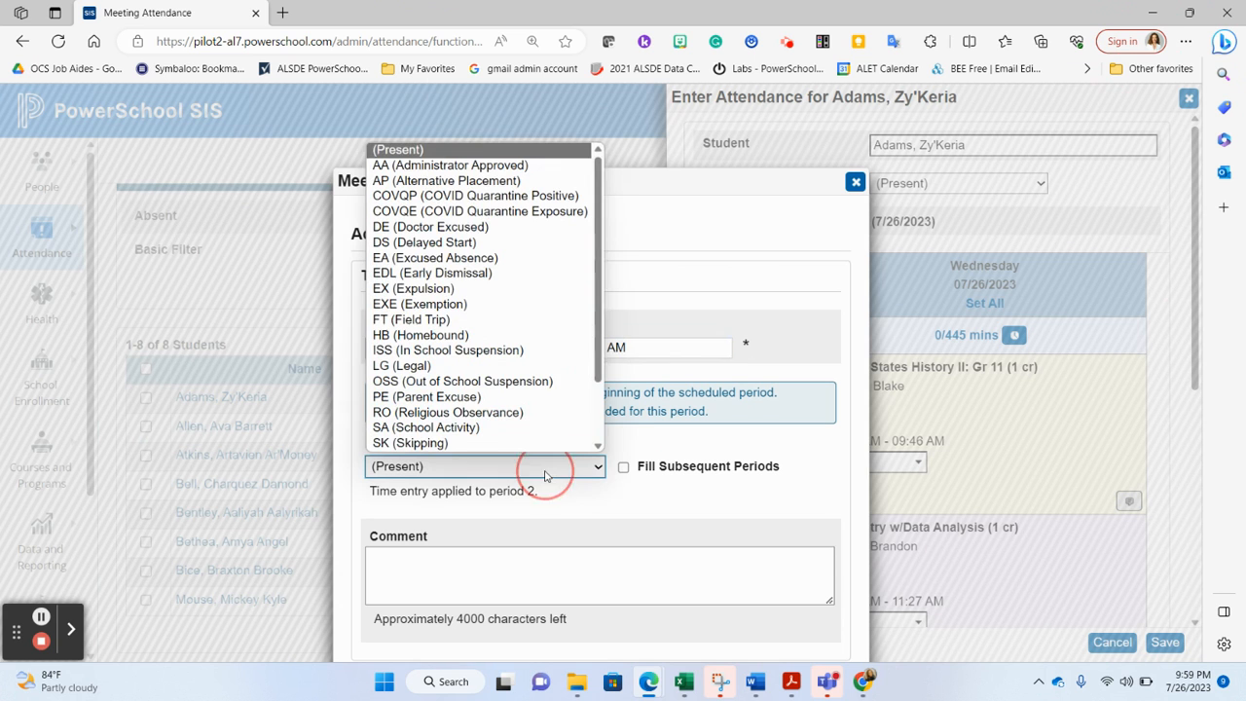
scroll(539, 416, down, 2)
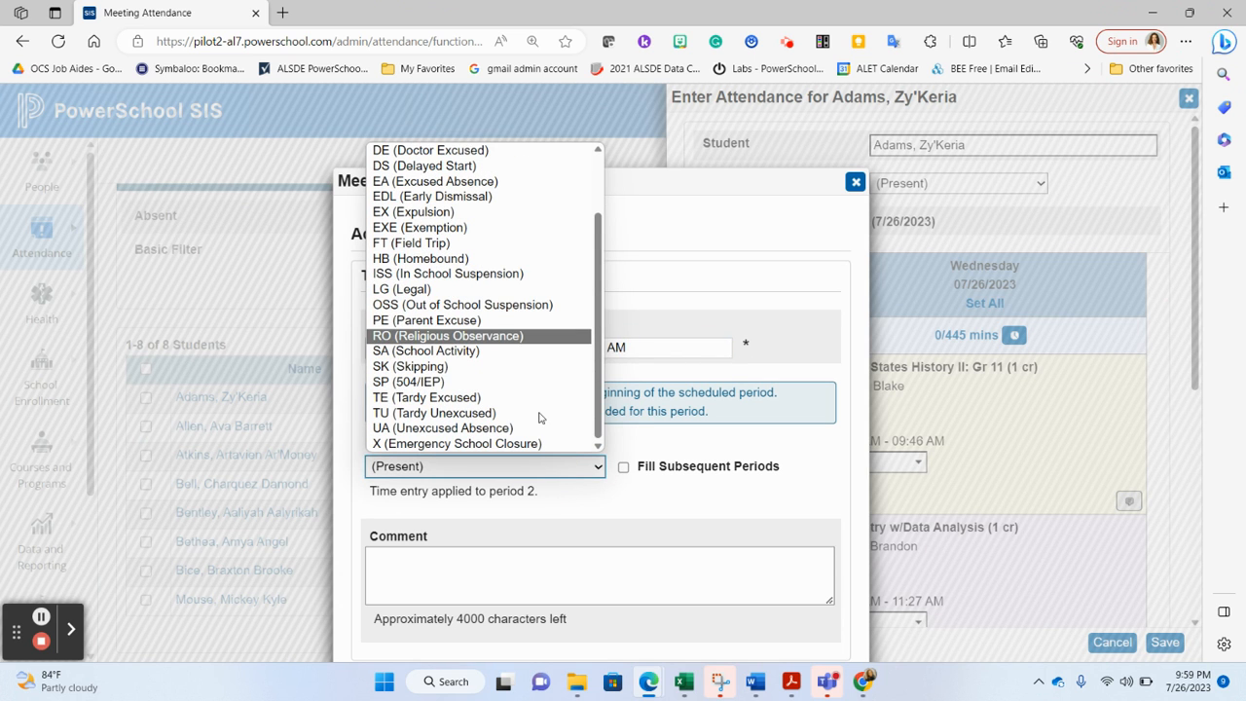
click(514, 413)
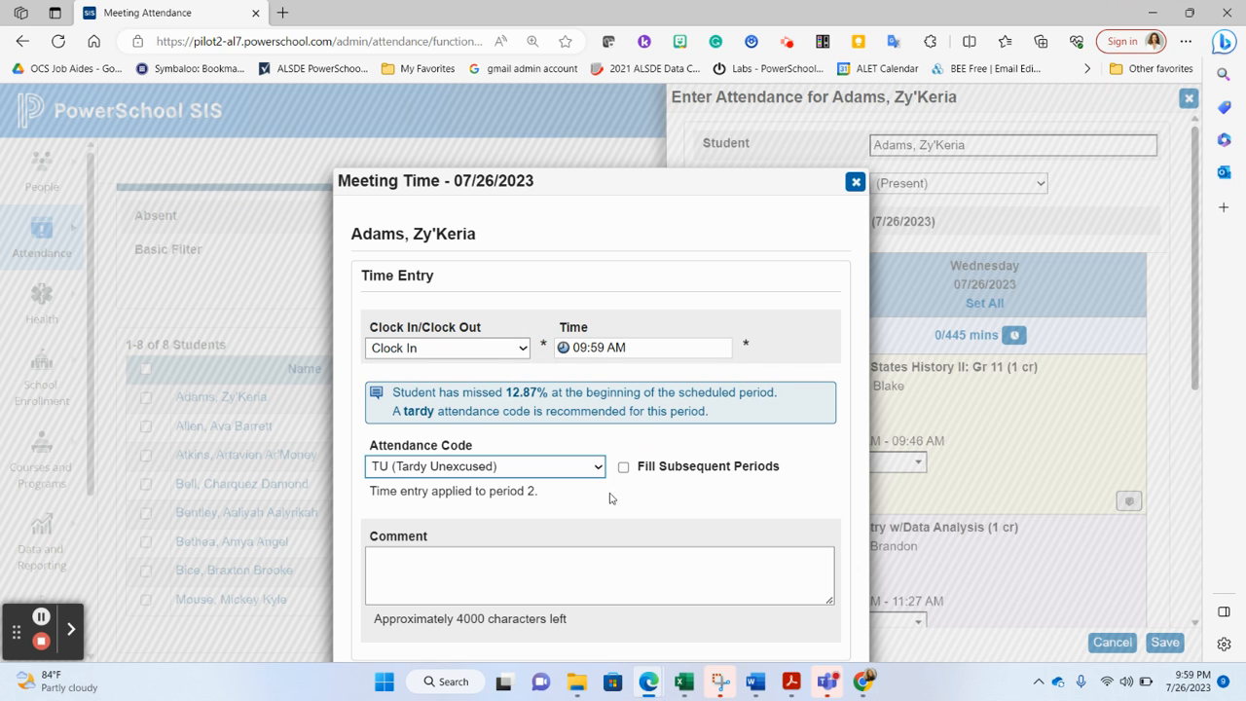
drag(659, 181, 667, 99)
click(837, 613)
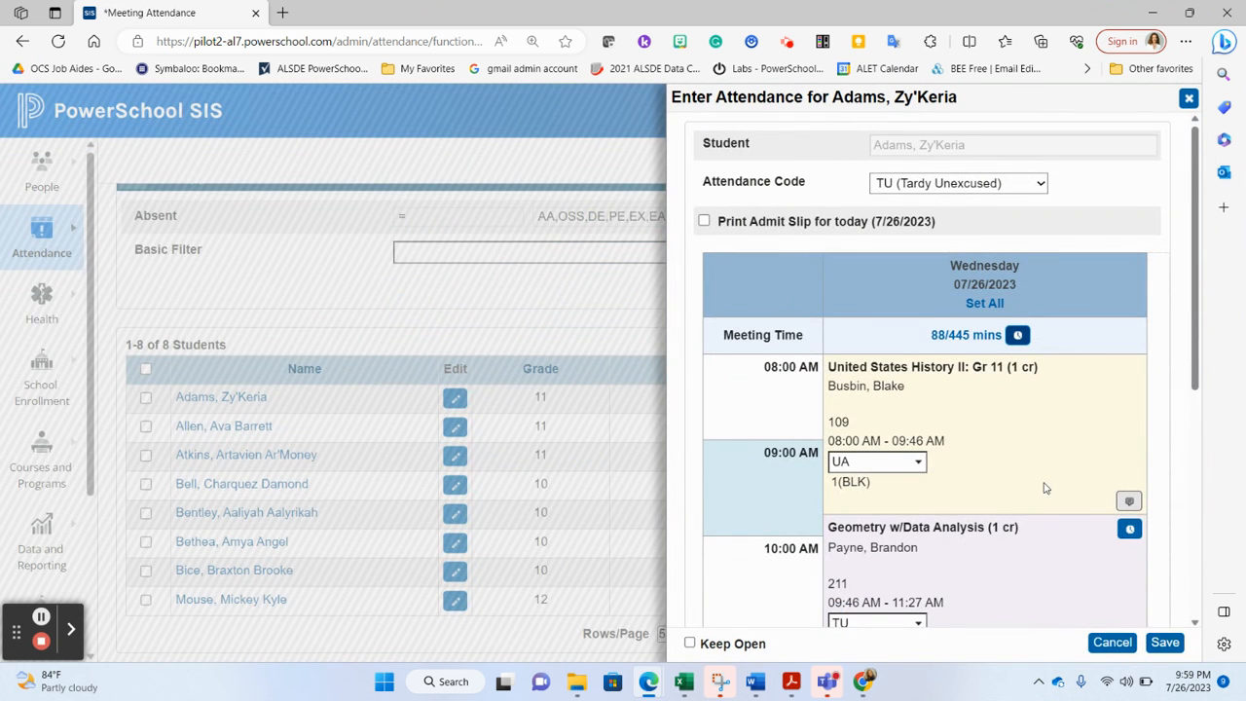
Set the period 3 and period 4 codes to (Present)
scroll(1046, 486, down, 2)
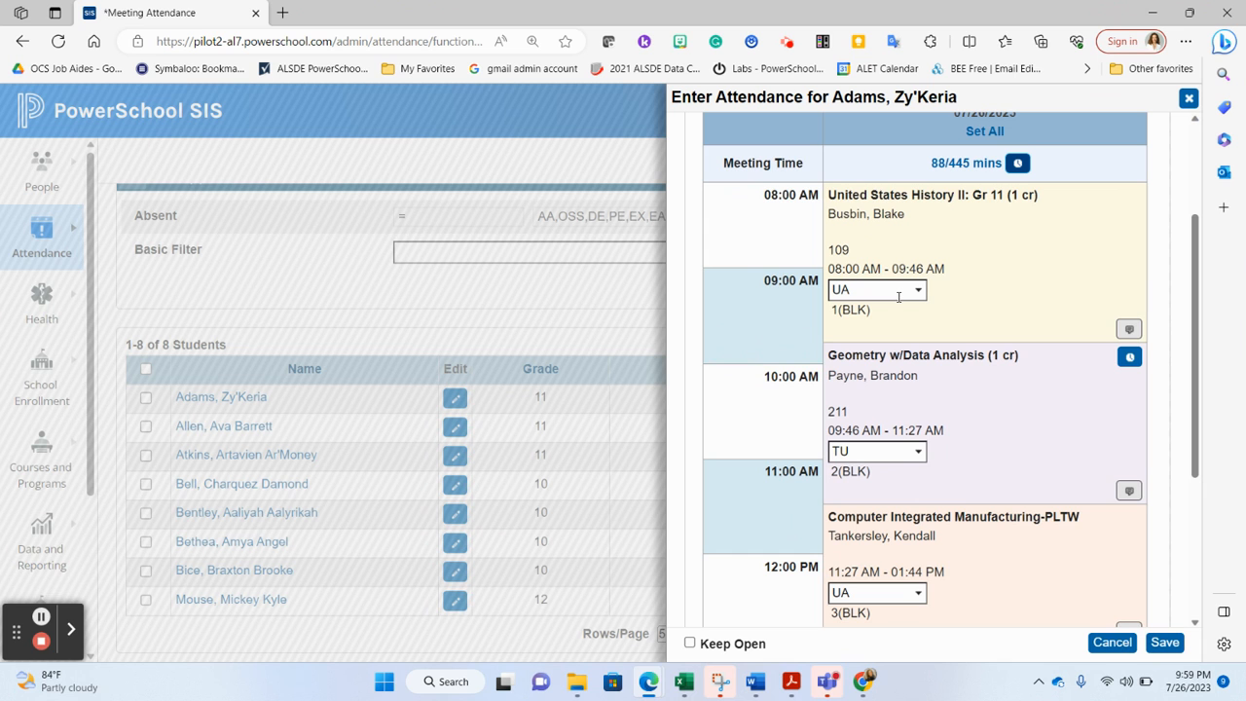
scroll(879, 430, down, 2)
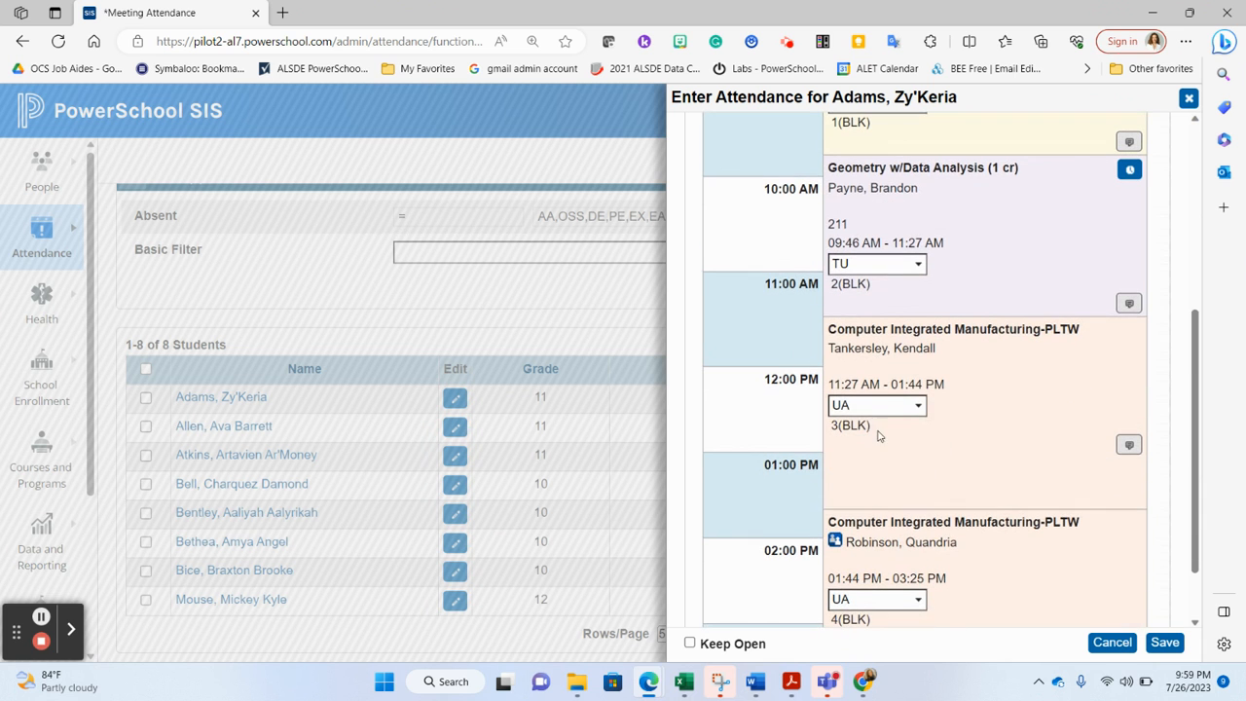
click(886, 407)
click(864, 431)
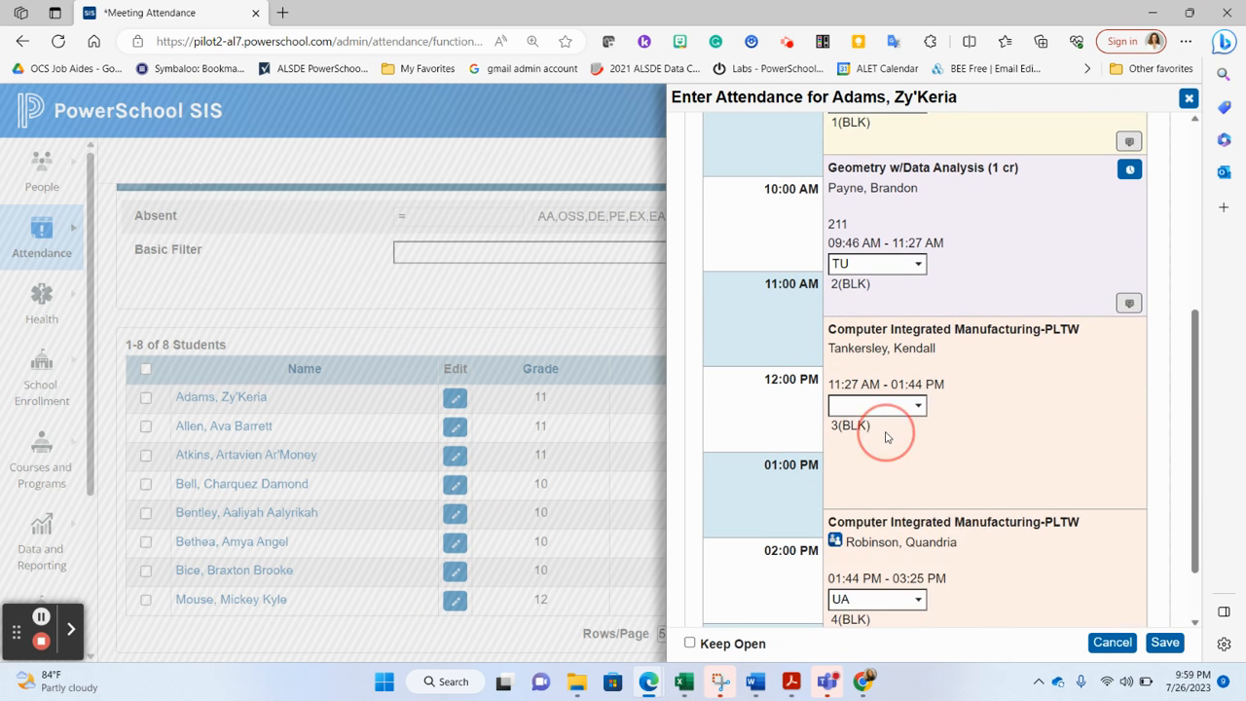
scroll(885, 434, down, 1)
click(888, 521)
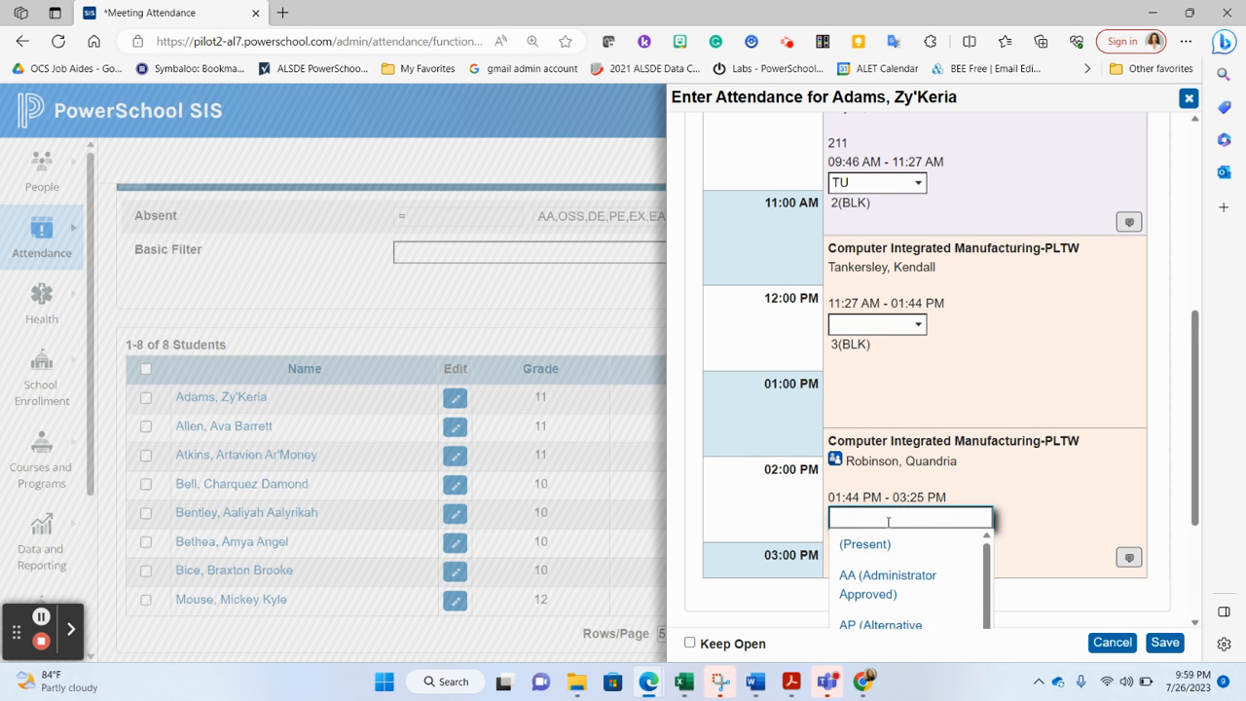
click(861, 543)
Save the student's attendance and submit the daily attendance code calculation
scroll(886, 543, up, 1)
scroll(886, 543, up, 2)
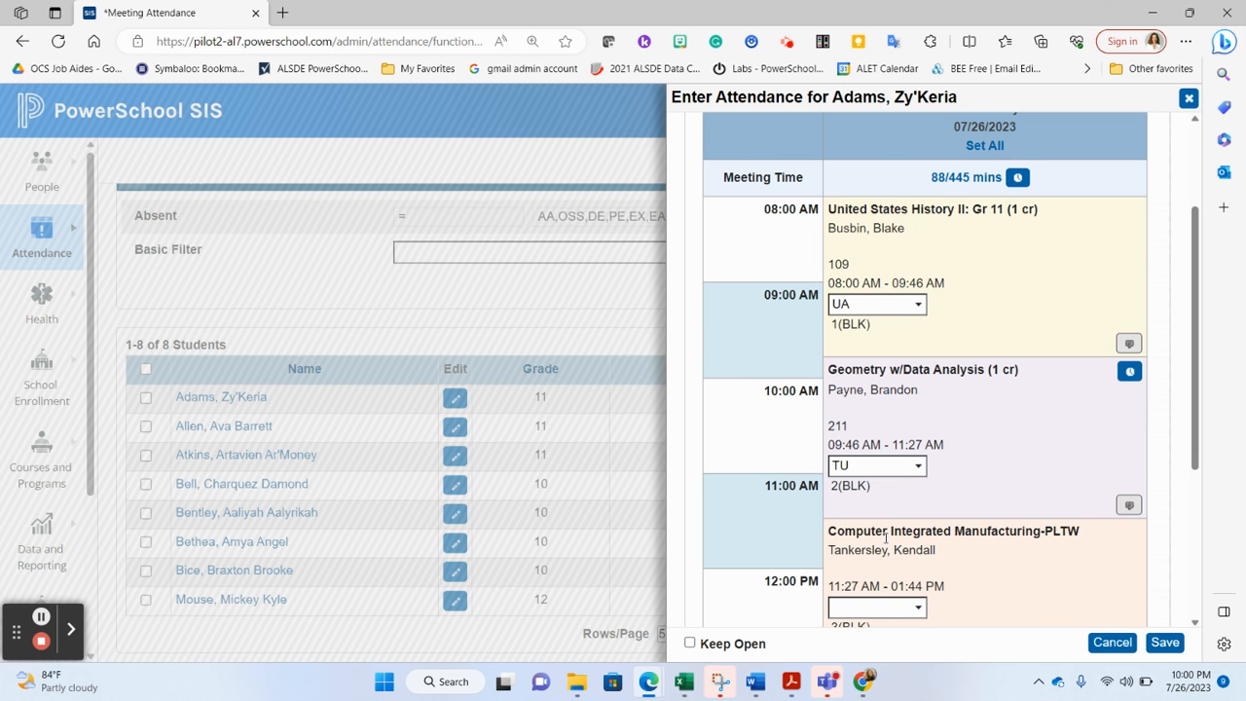
scroll(1061, 513, down, 3)
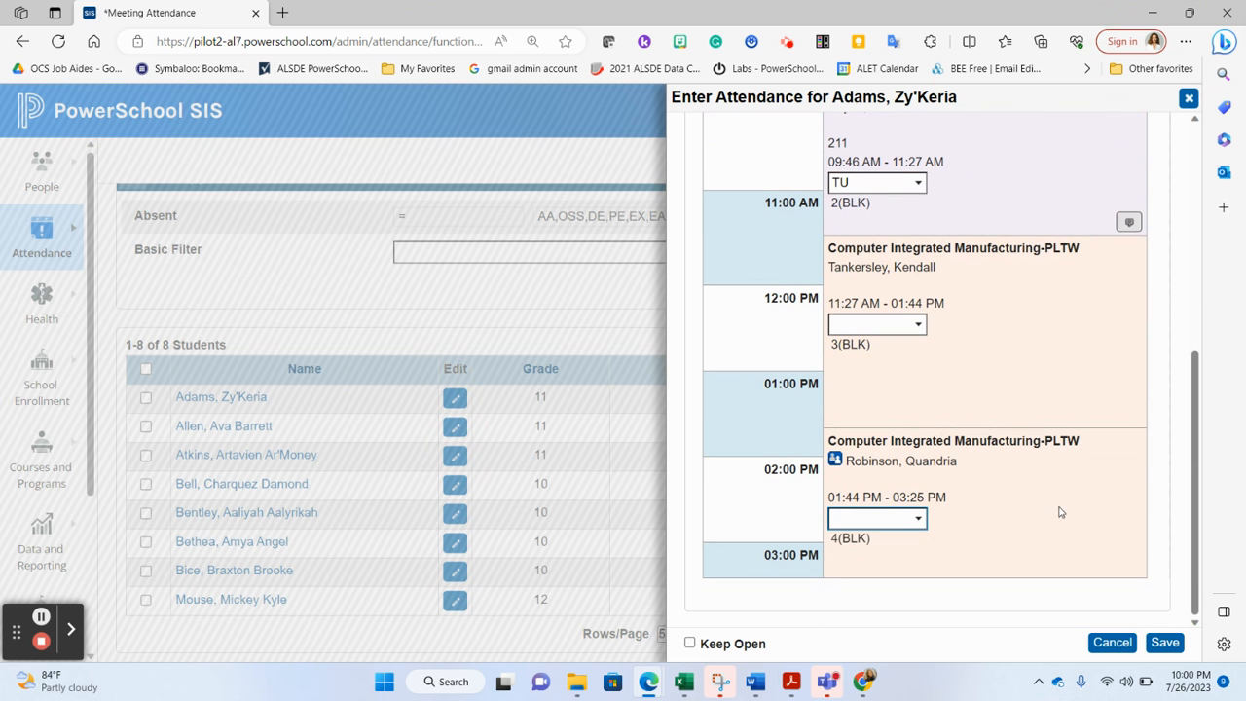
click(1151, 645)
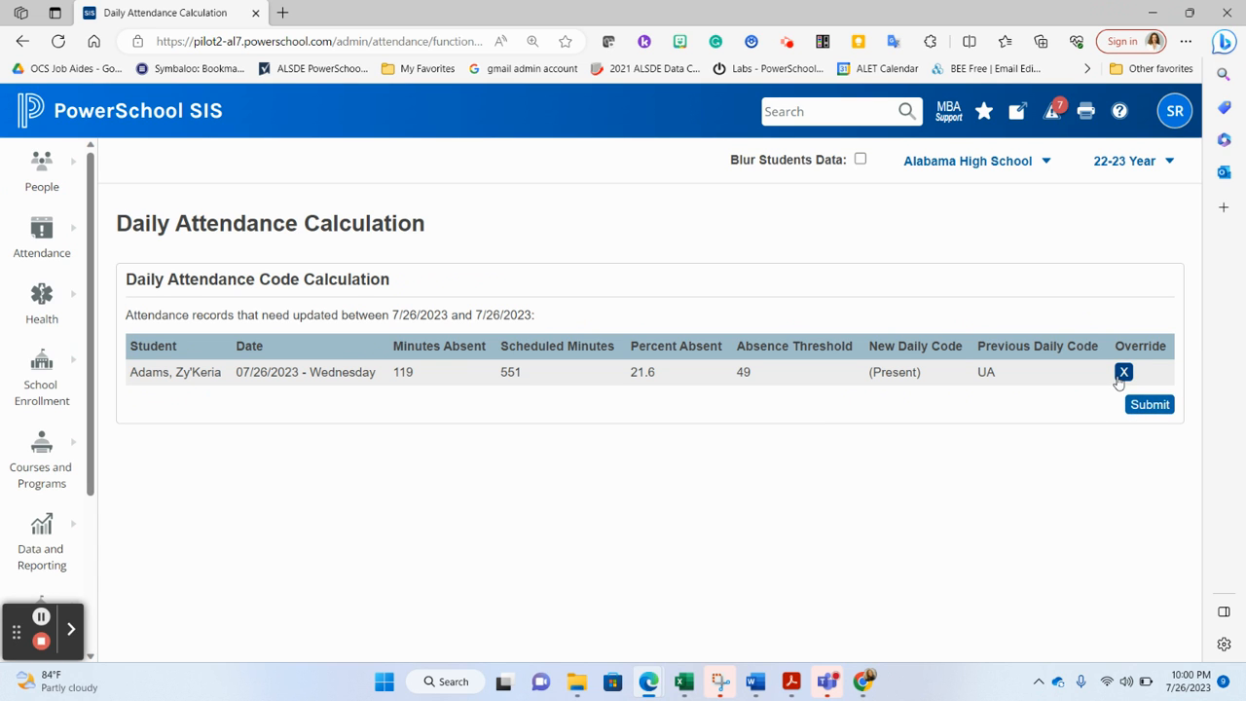
click(1147, 410)
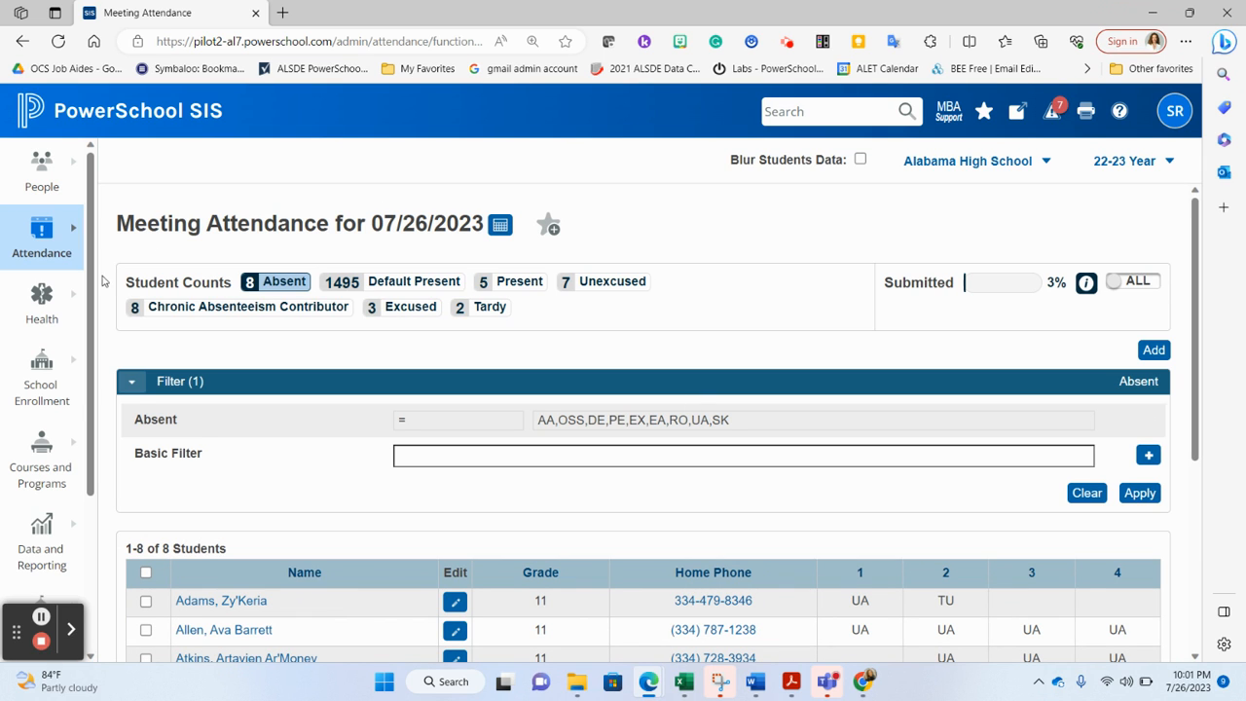
Open Daily Attendance and review the list of absent students
mouse_move(66, 265)
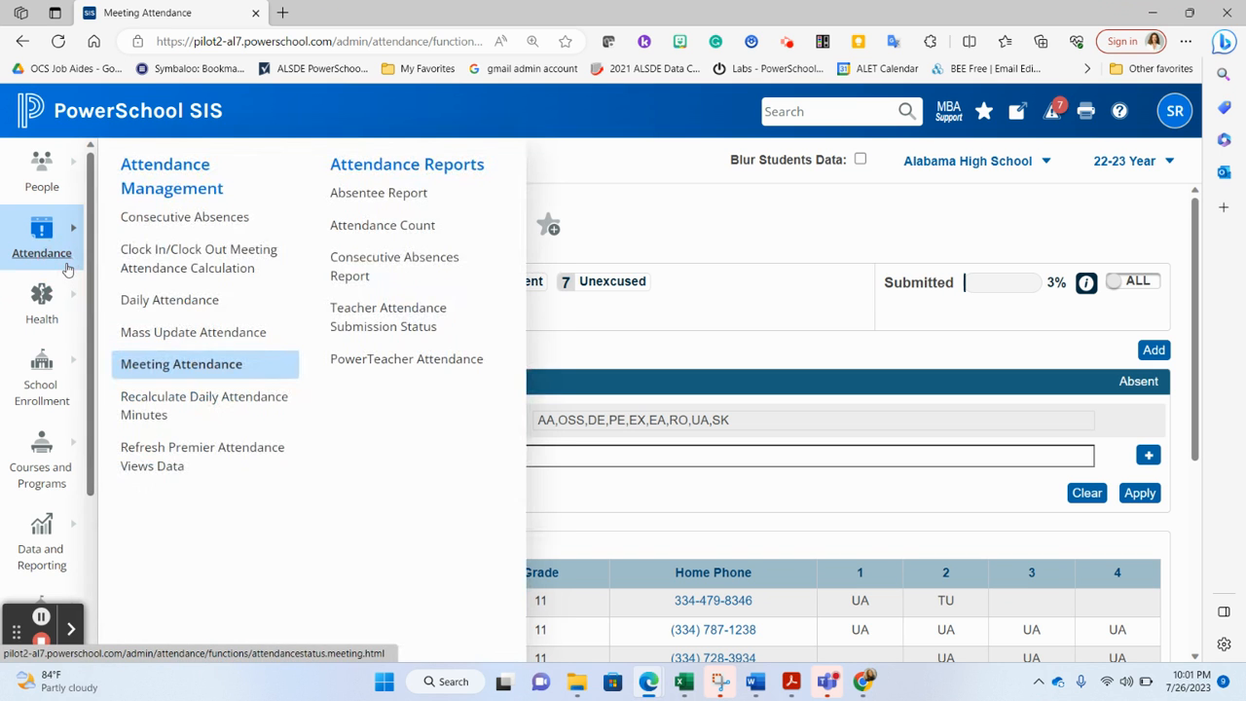
click(167, 300)
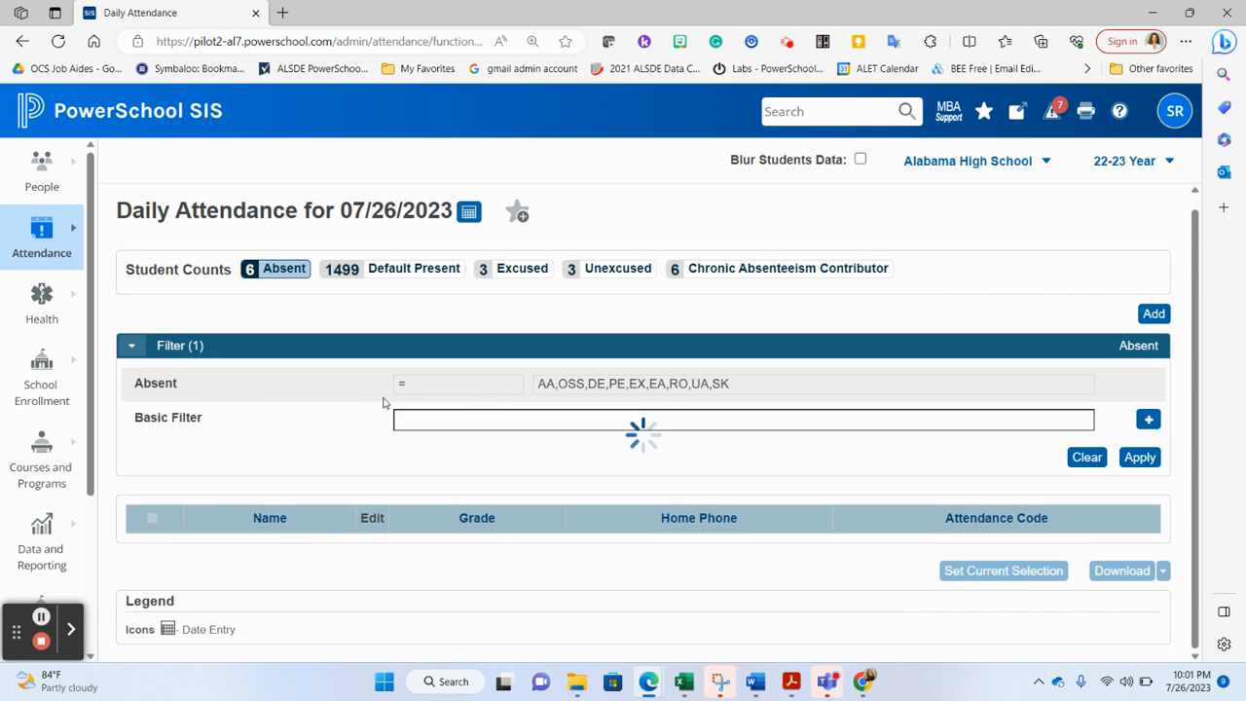
scroll(384, 399, down, 2)
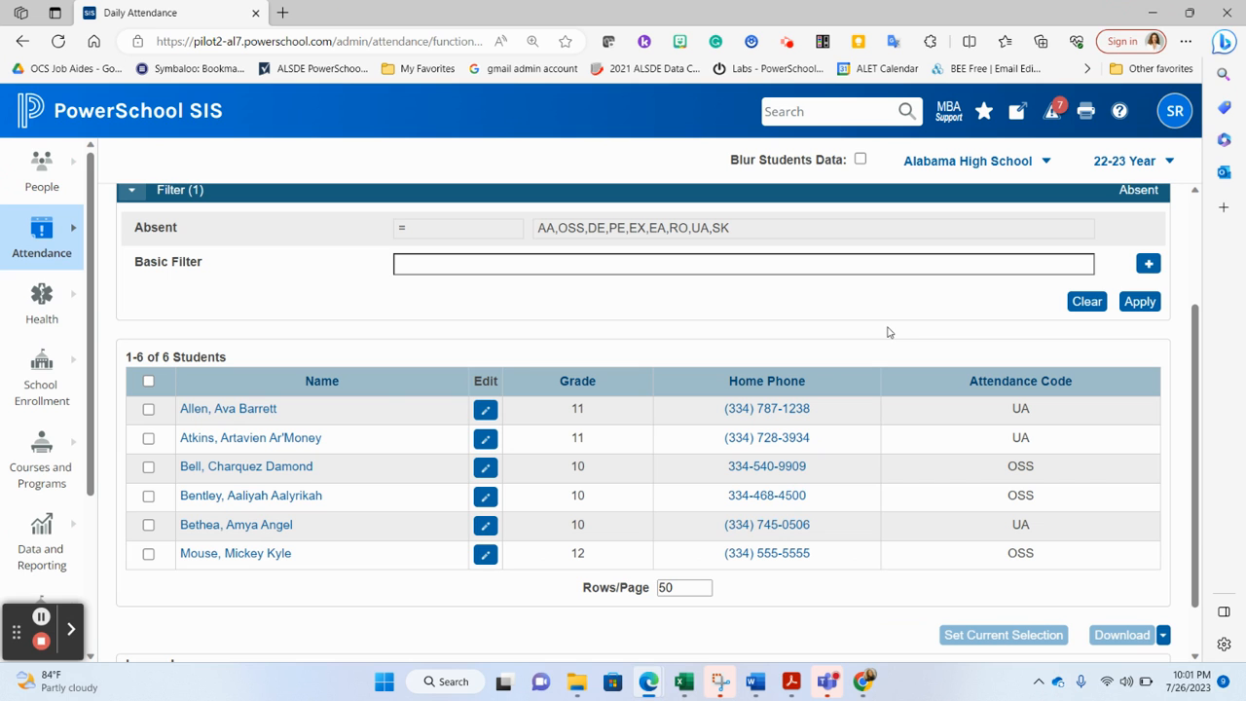
Return to Meeting Attendance and review the absent students' period codes
click(44, 261)
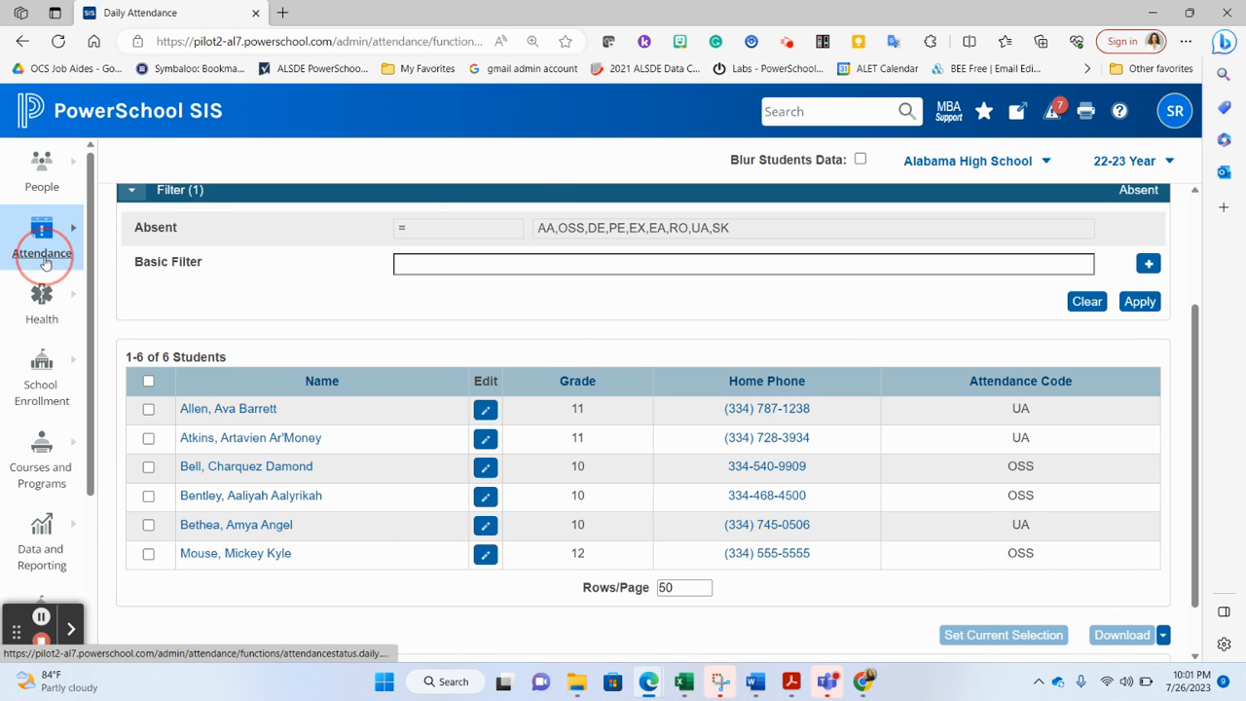
click(195, 361)
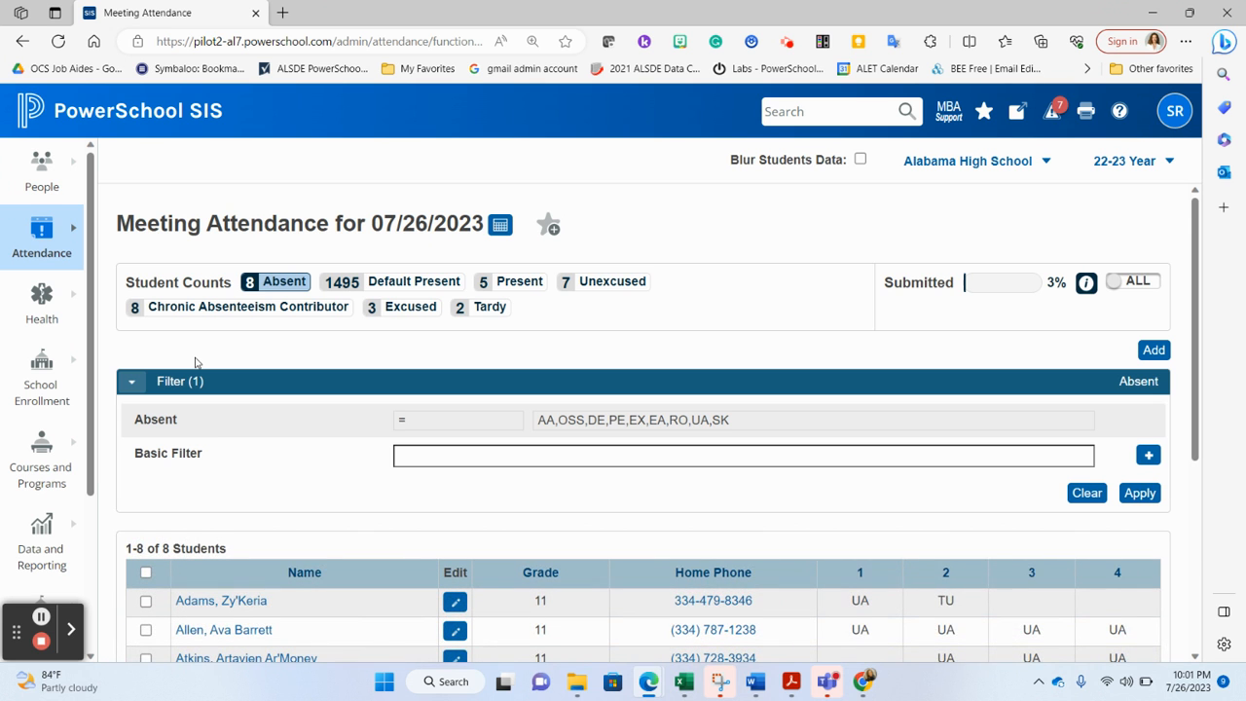
scroll(194, 362, down, 3)
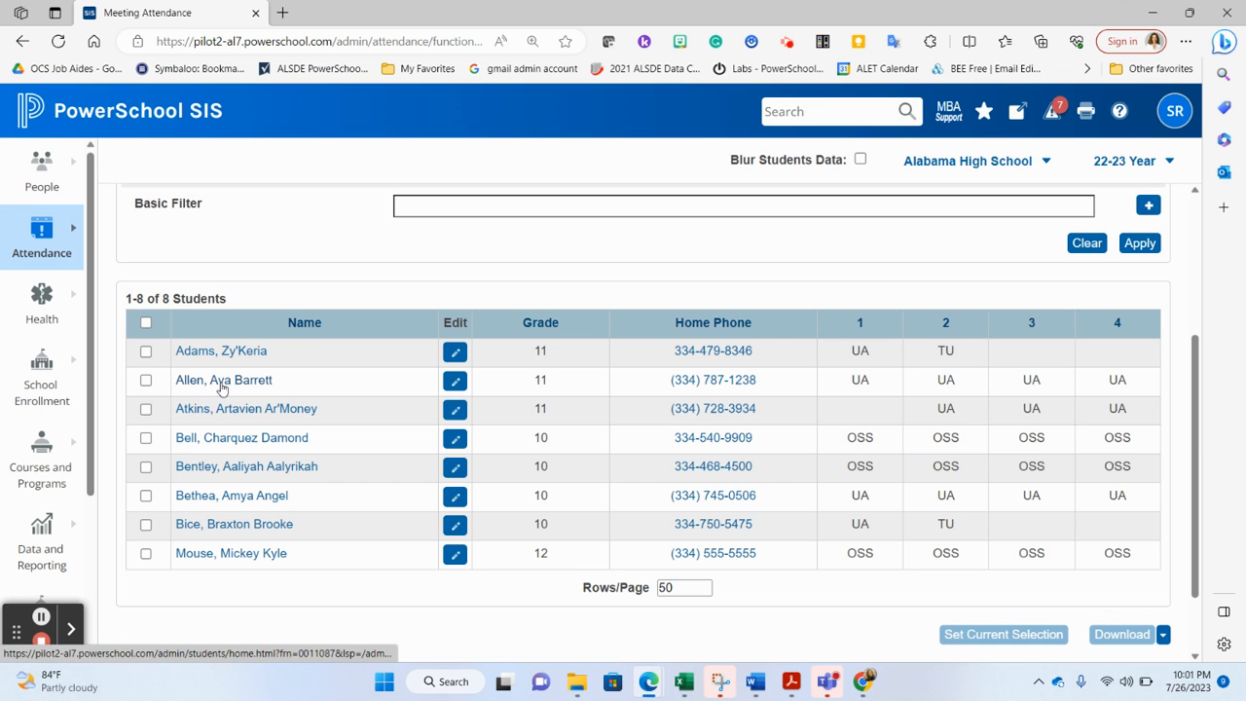
Search the start page for the second listed student by last name and open their record
click(140, 121)
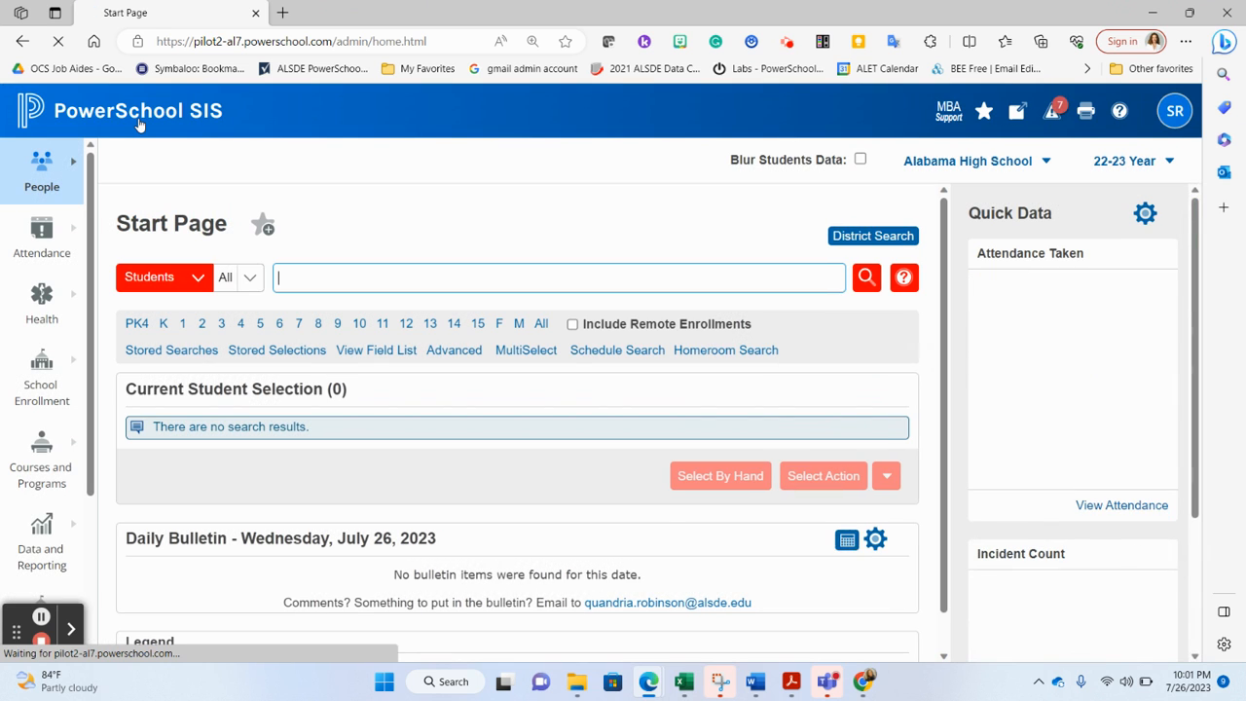
text(allen)
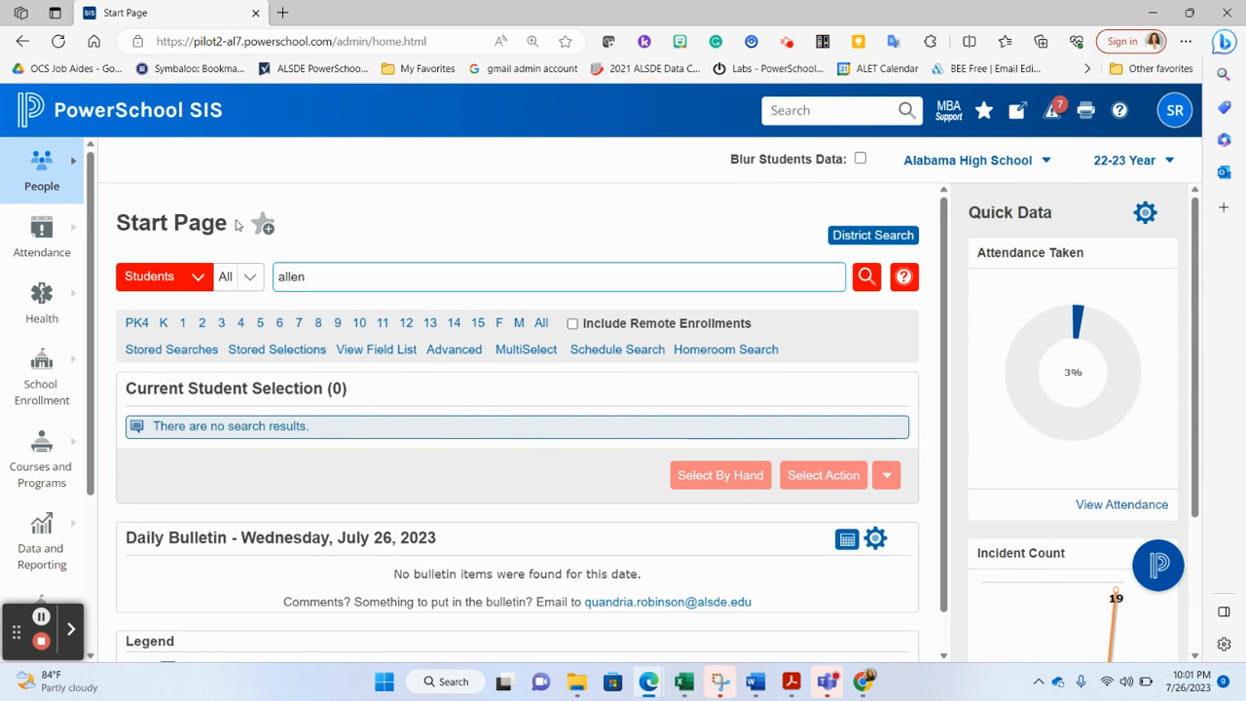
click(331, 346)
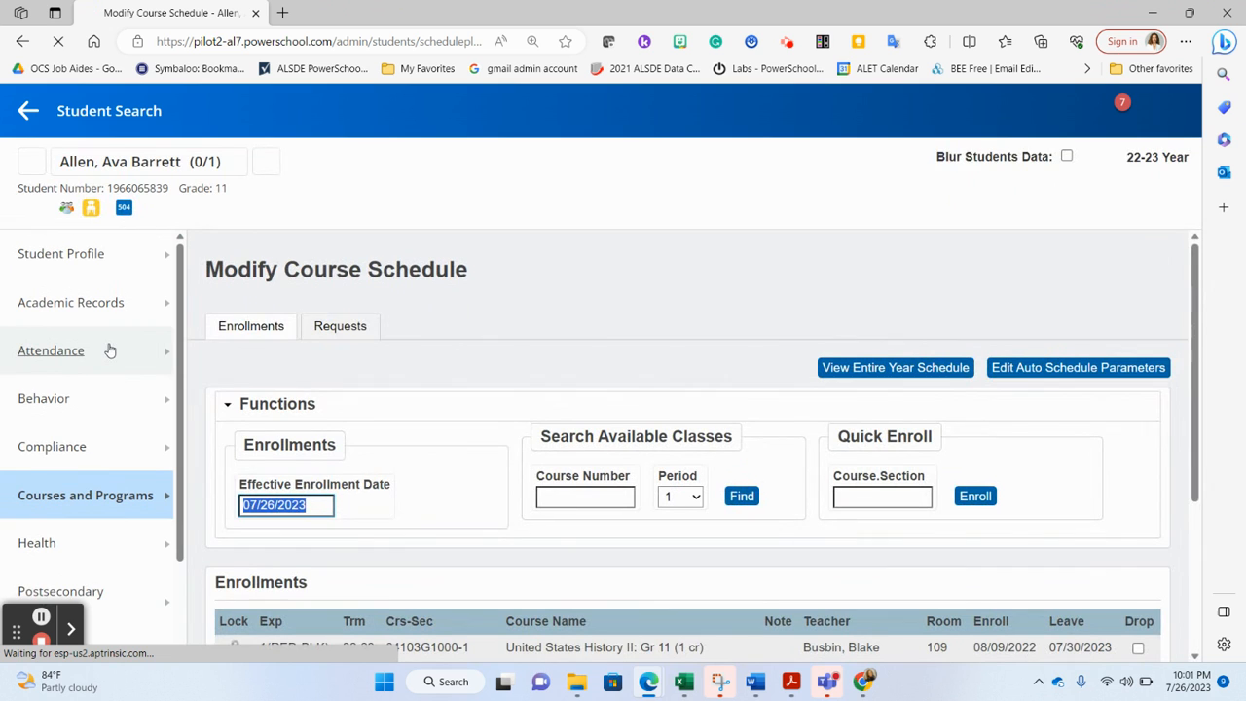
Open the student's Modify Attendance page and review the week's period codes
mouse_move(106, 347)
click(244, 354)
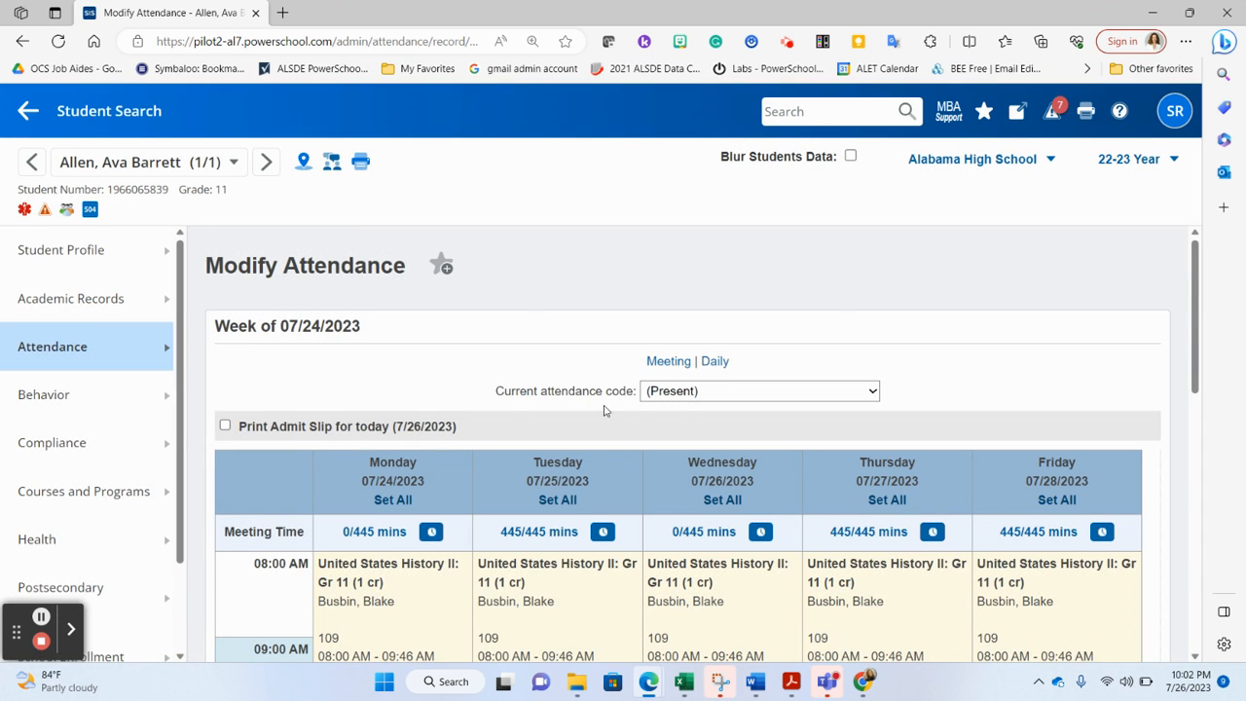
scroll(603, 410, down, 3)
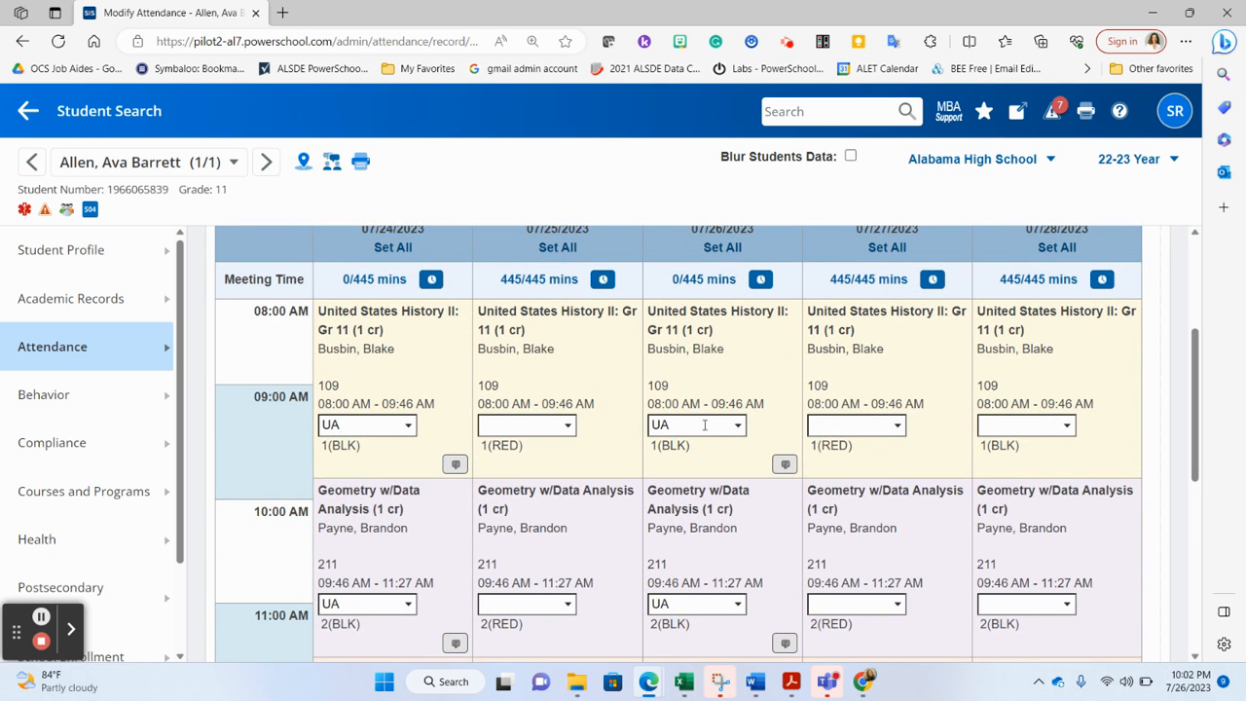
scroll(704, 425, up, 2)
scroll(705, 426, down, 3)
scroll(705, 425, down, 5)
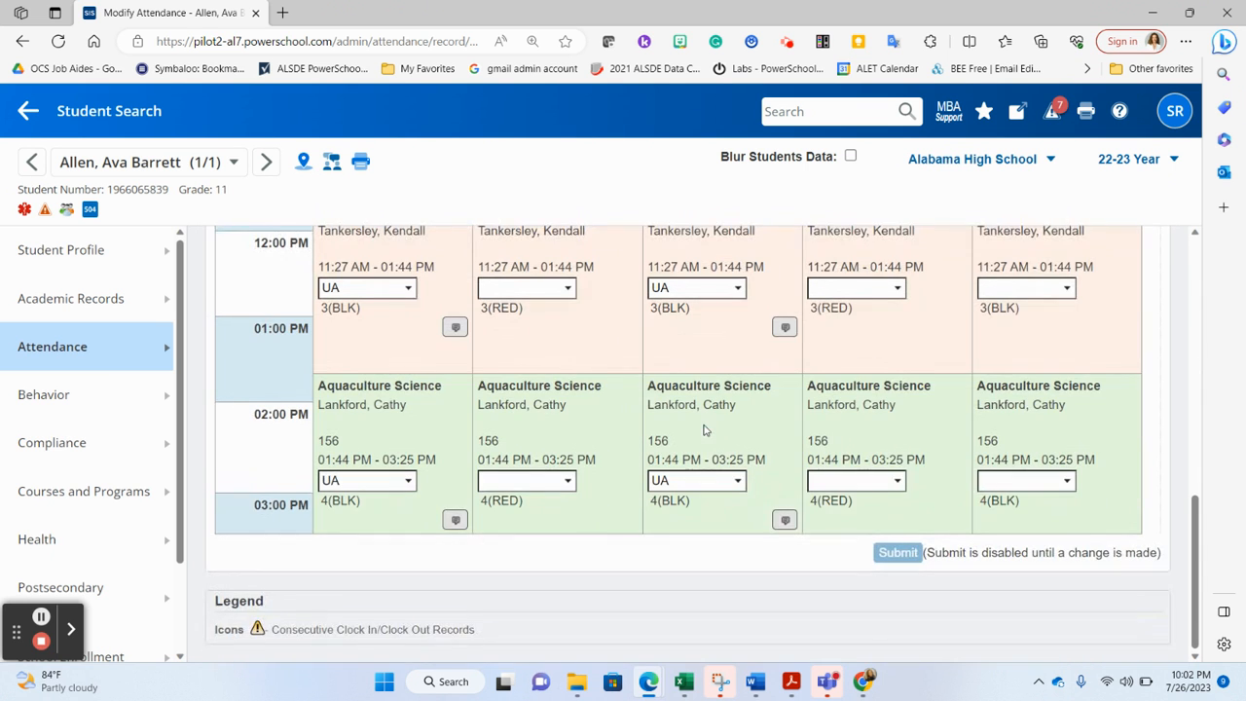
Add a Clock In time entry of 08:05 AM for Wednesday 07/26/2023 in the student's meeting attendance
scroll(705, 431, up, 9)
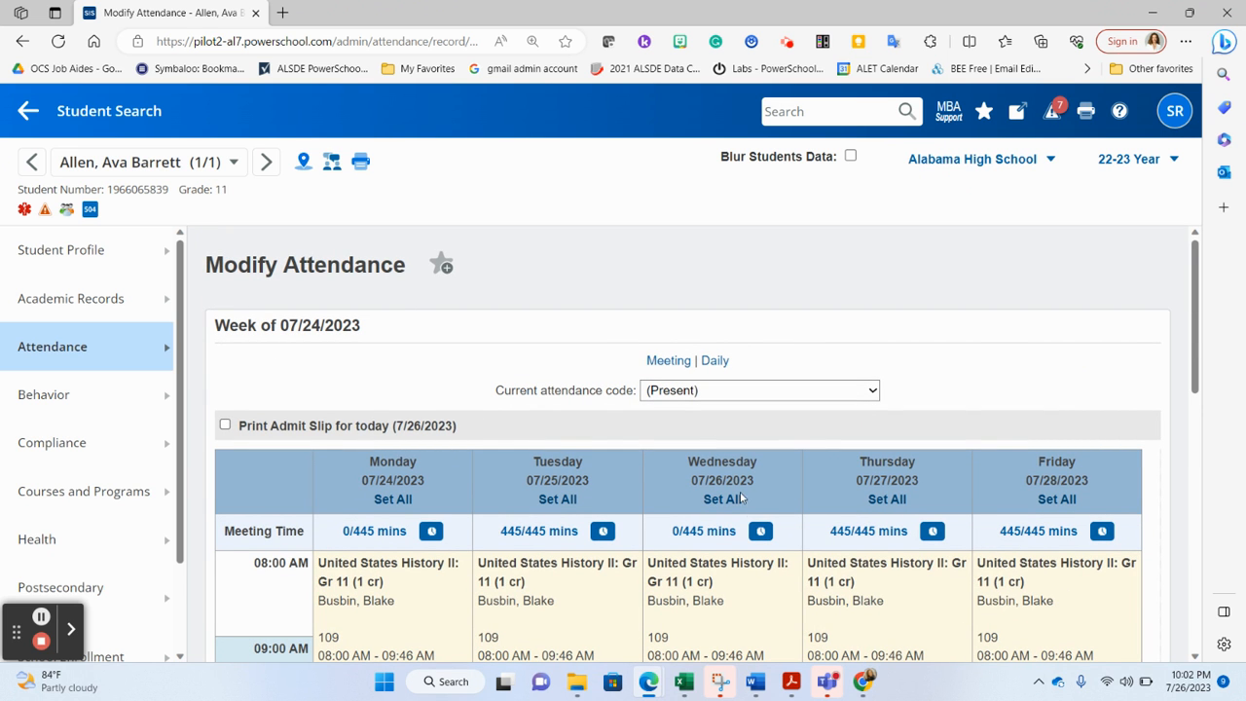
click(761, 530)
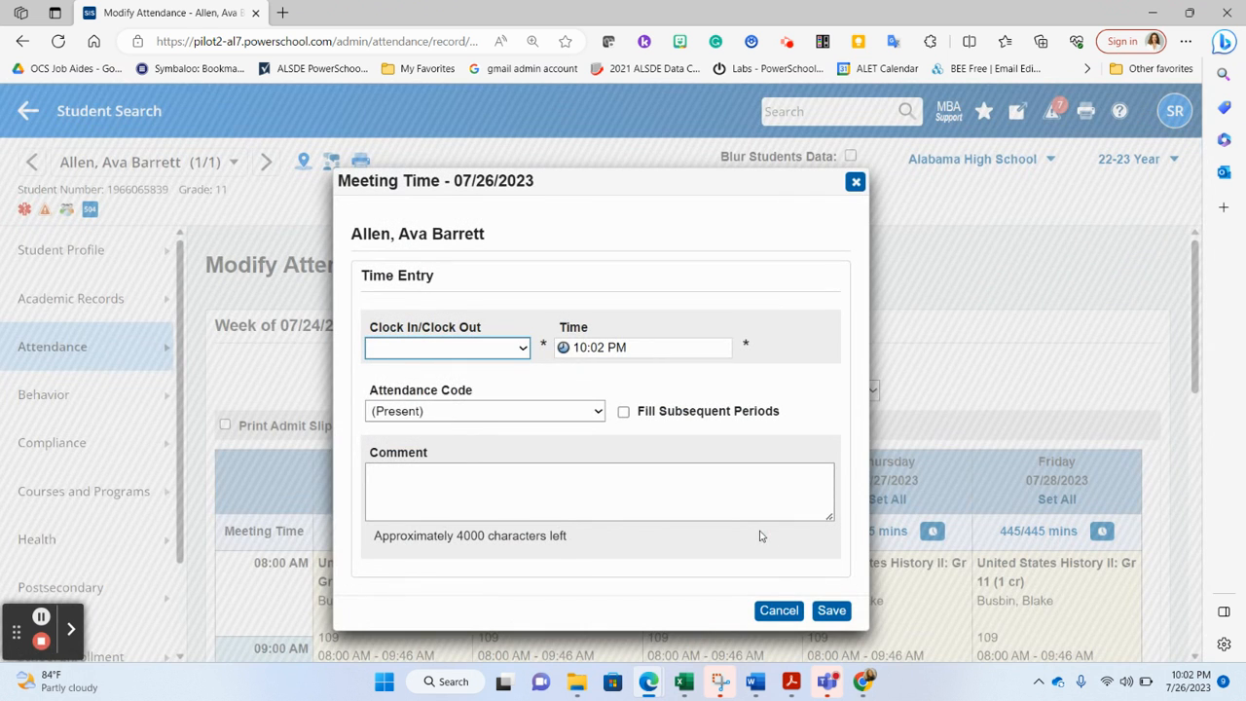
click(512, 355)
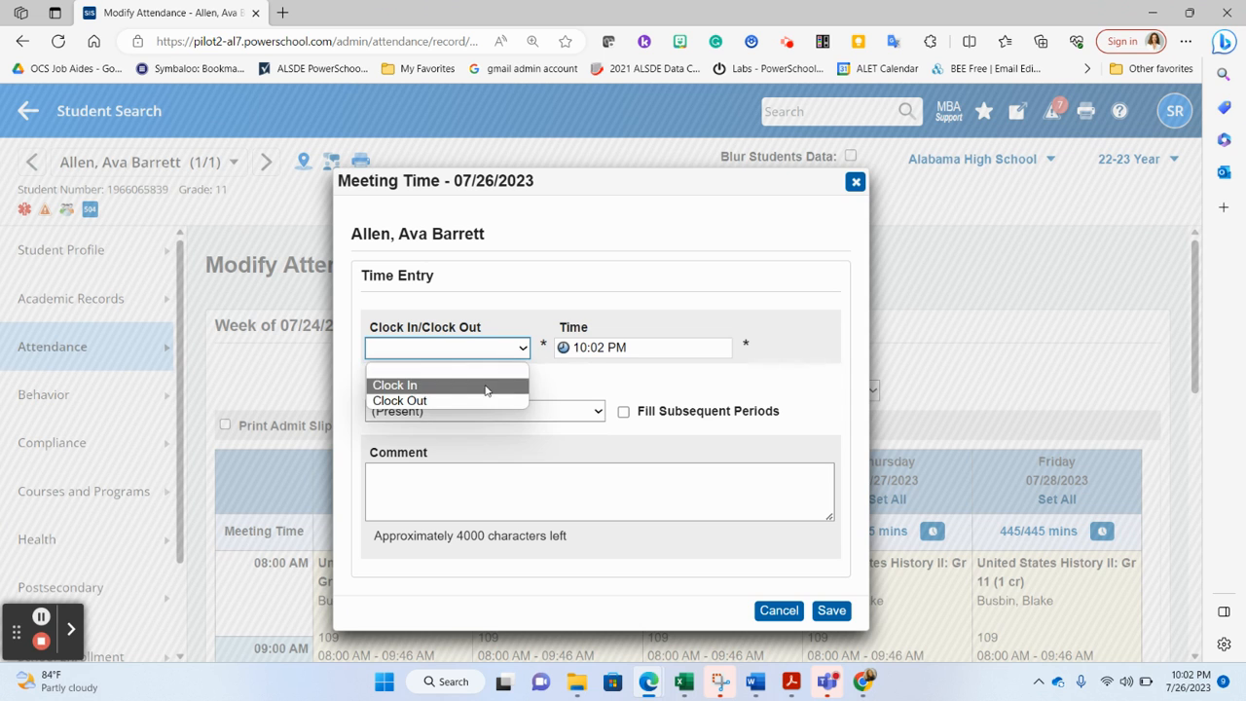
click(490, 386)
click(624, 353)
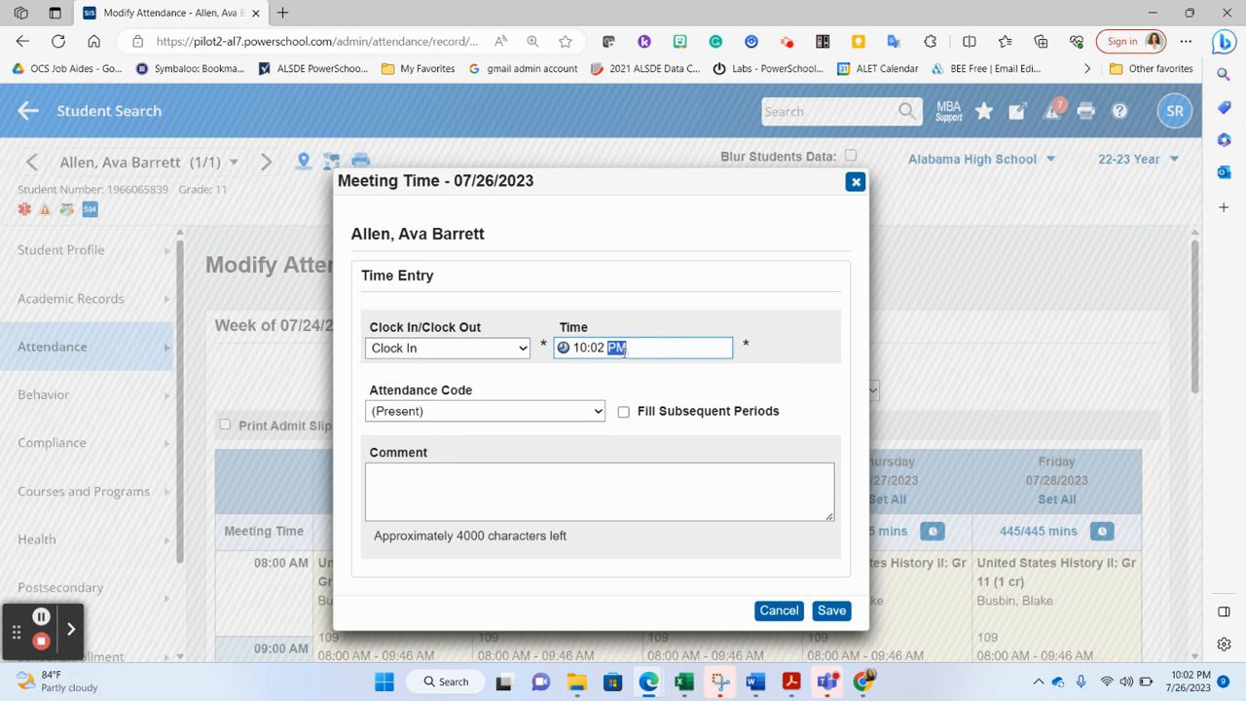
key(a)
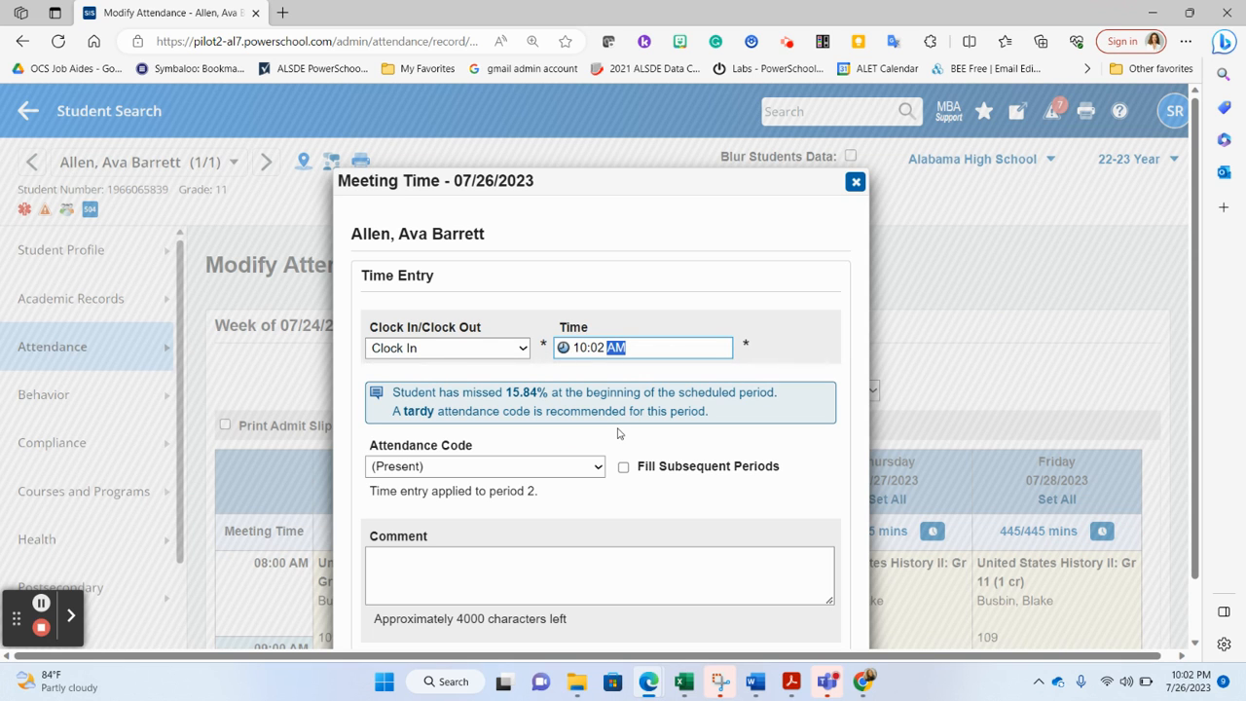
click(579, 347)
key(Down)
key(Down)
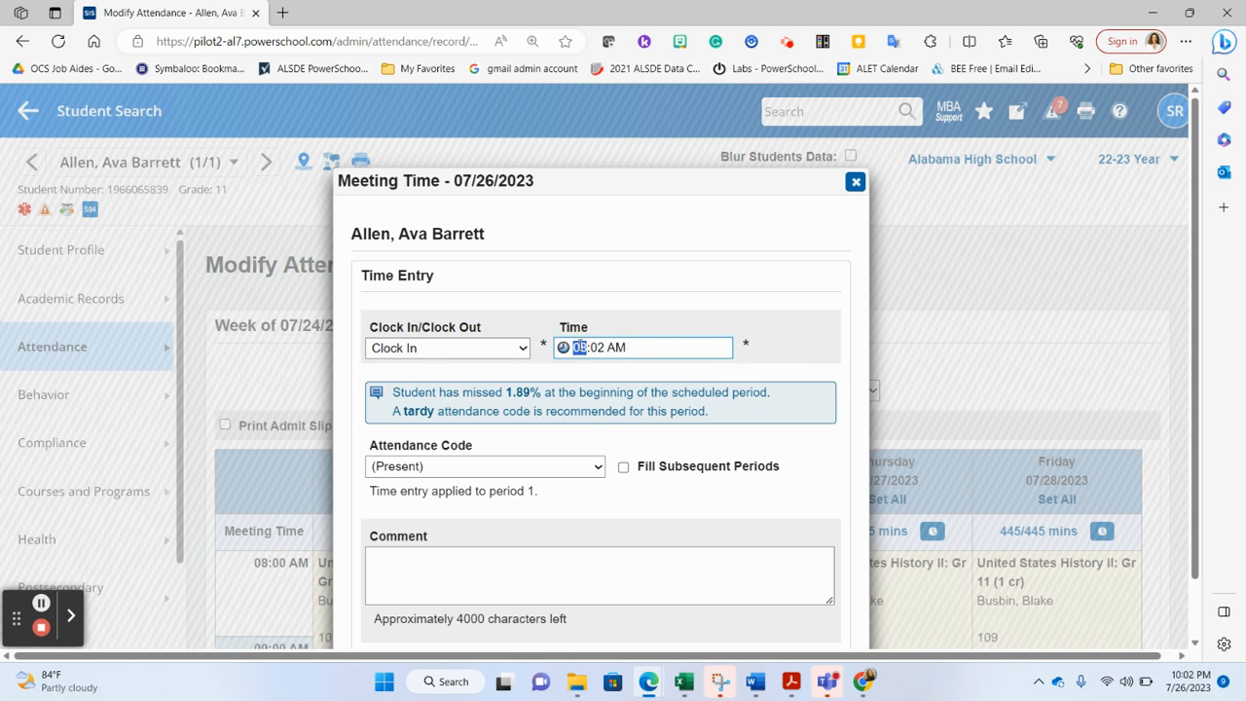
click(598, 348)
key(Up)
key(Up)
key(Up)
key(Left)
Set the clock-in's attendance code to TU (Tardy Unexcused) and save the time entry
click(506, 466)
scroll(505, 391, down, 2)
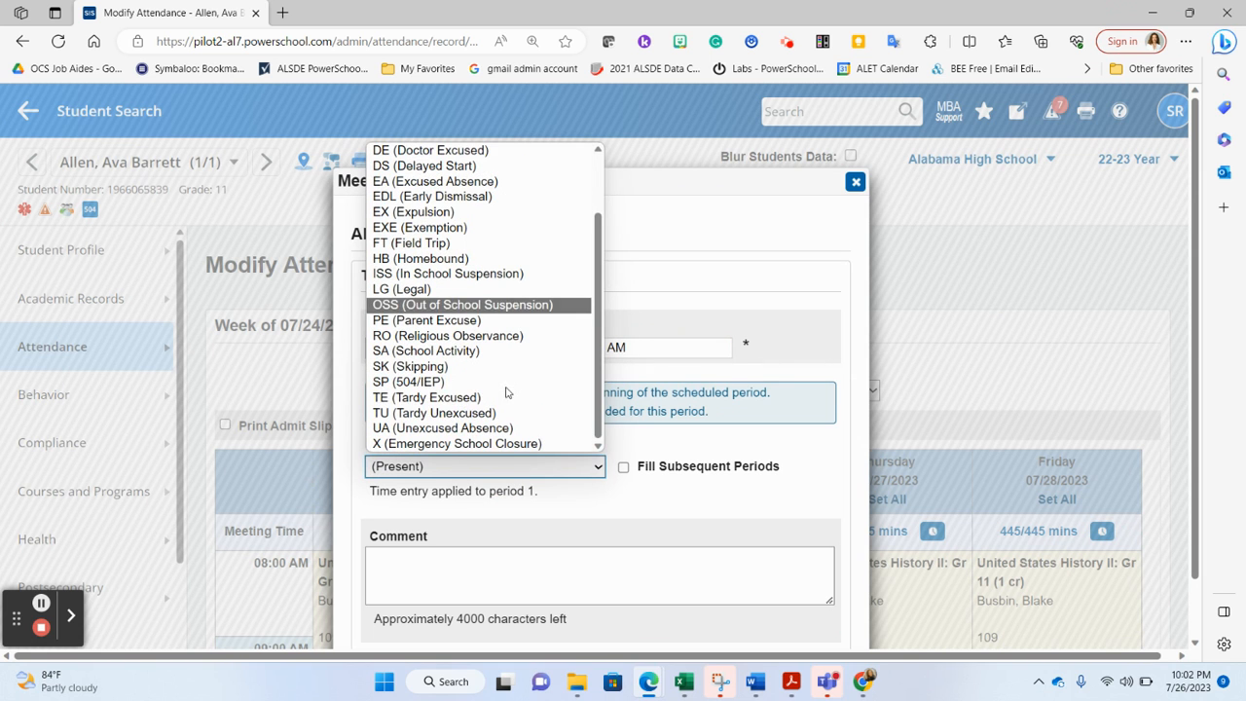
click(493, 413)
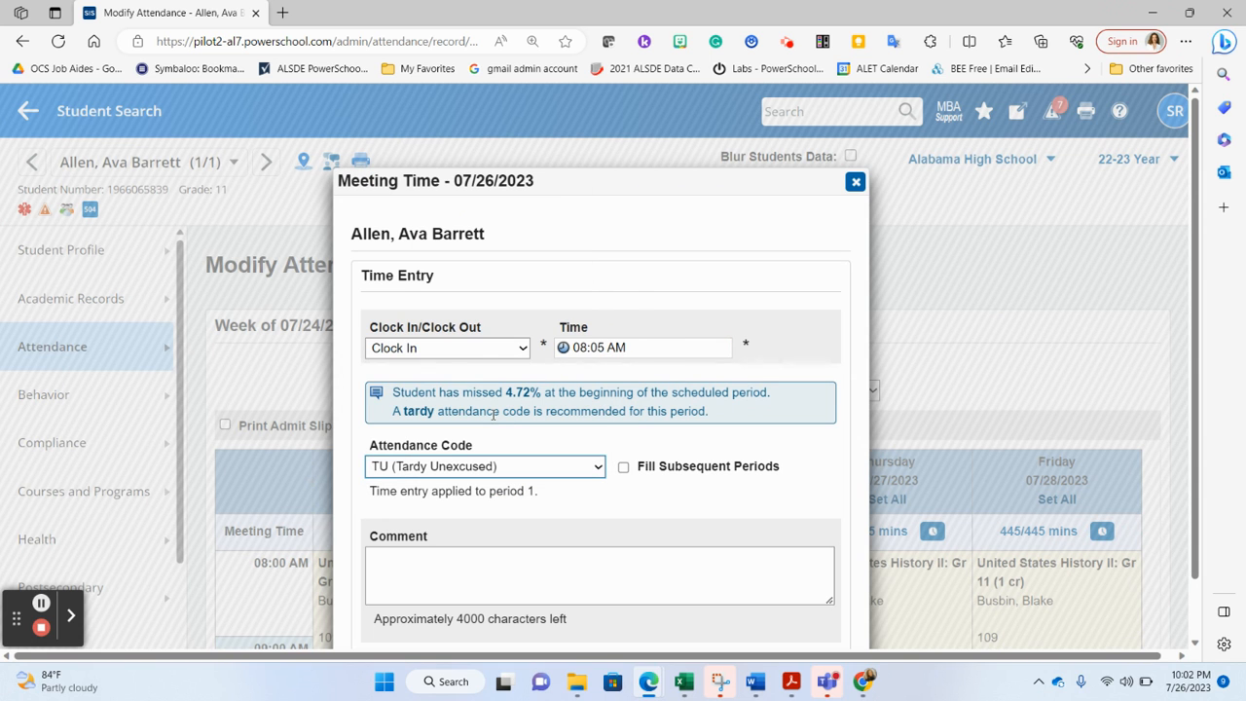
scroll(613, 508, down, 1)
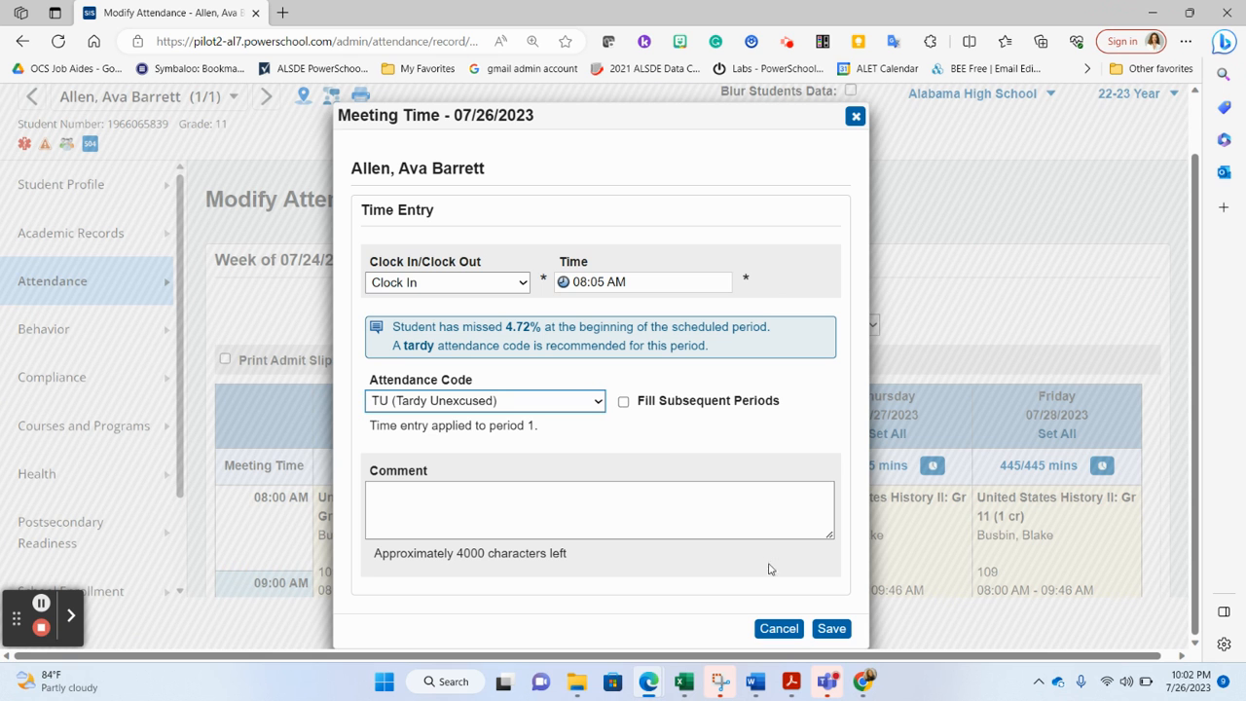
click(830, 629)
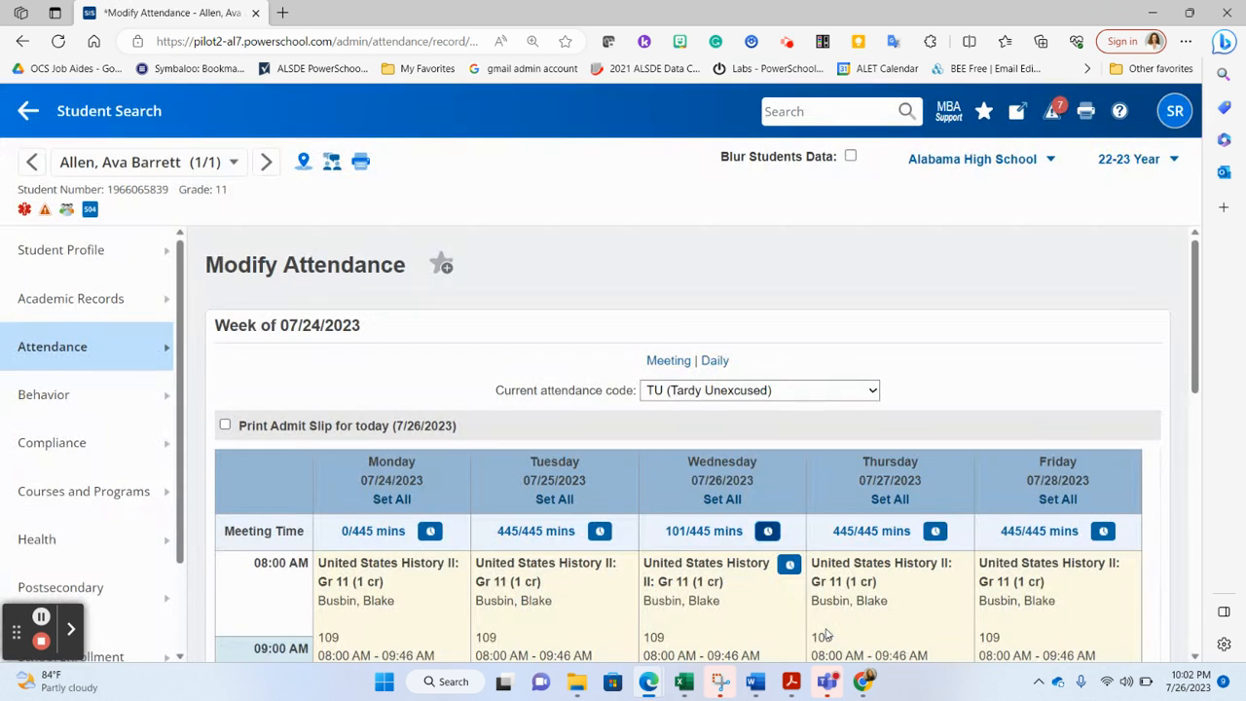
Set Wednesday's periods 2, 3 and 4 to (Present) and submit the changes along with the daily attendance code recalculation
scroll(752, 554, down, 4)
scroll(752, 554, up, 1)
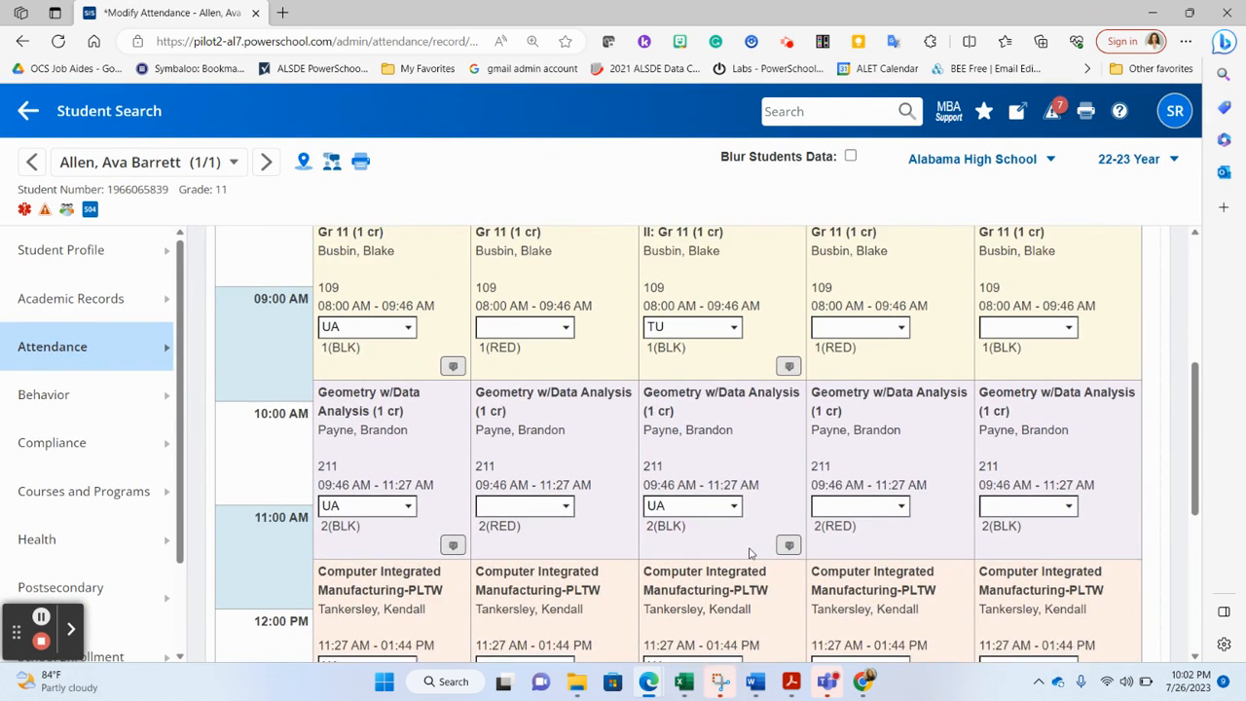
click(717, 516)
click(717, 538)
scroll(716, 543, down, 3)
click(711, 448)
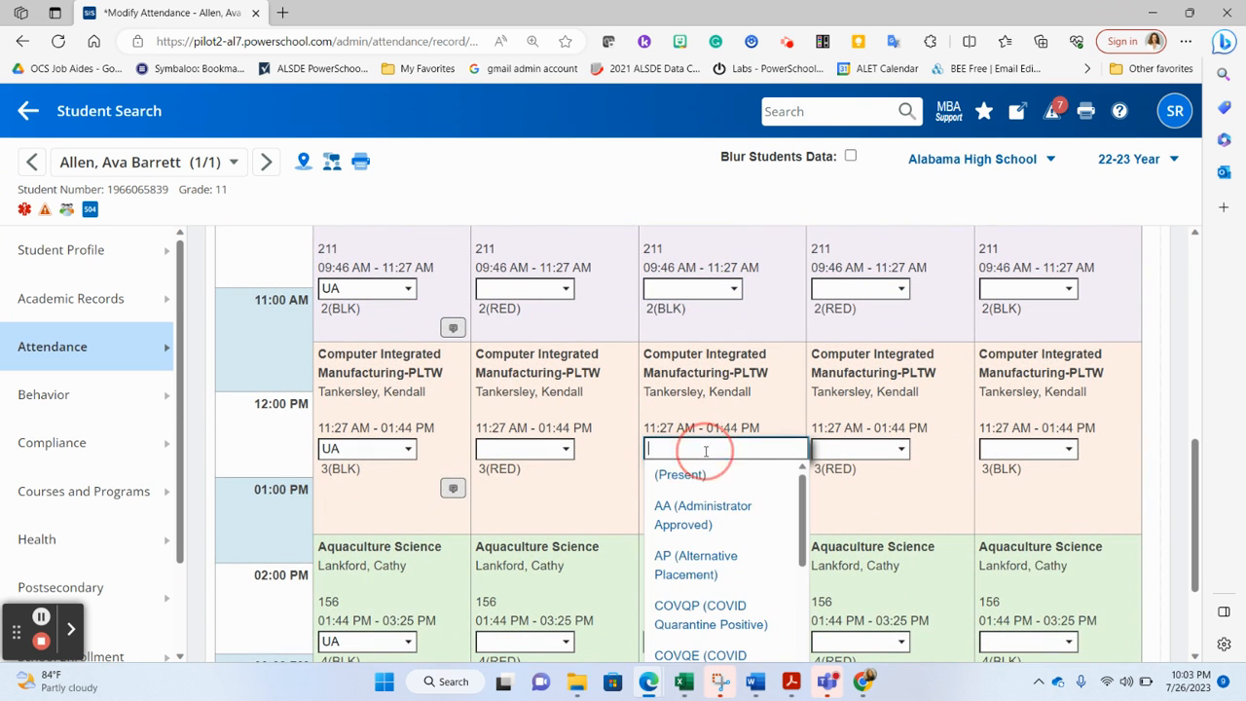
click(707, 477)
scroll(710, 481, down, 2)
click(709, 479)
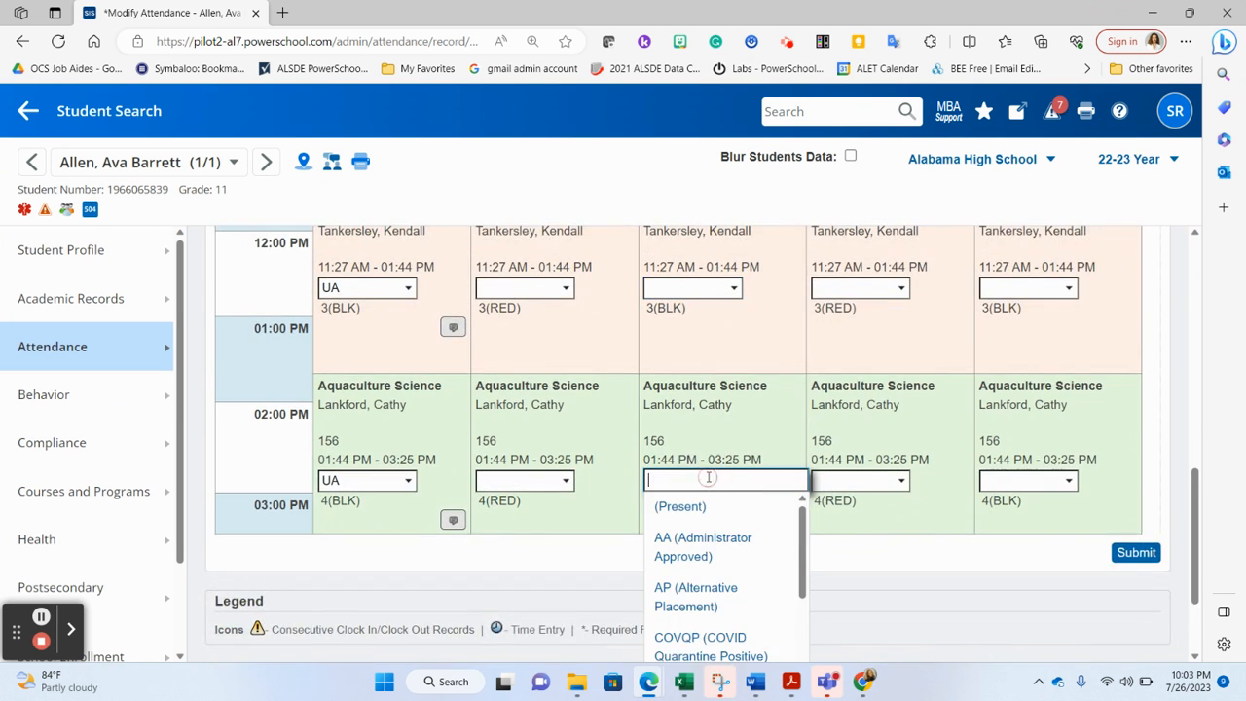
click(709, 507)
scroll(709, 508, up, 1)
scroll(708, 510, down, 1)
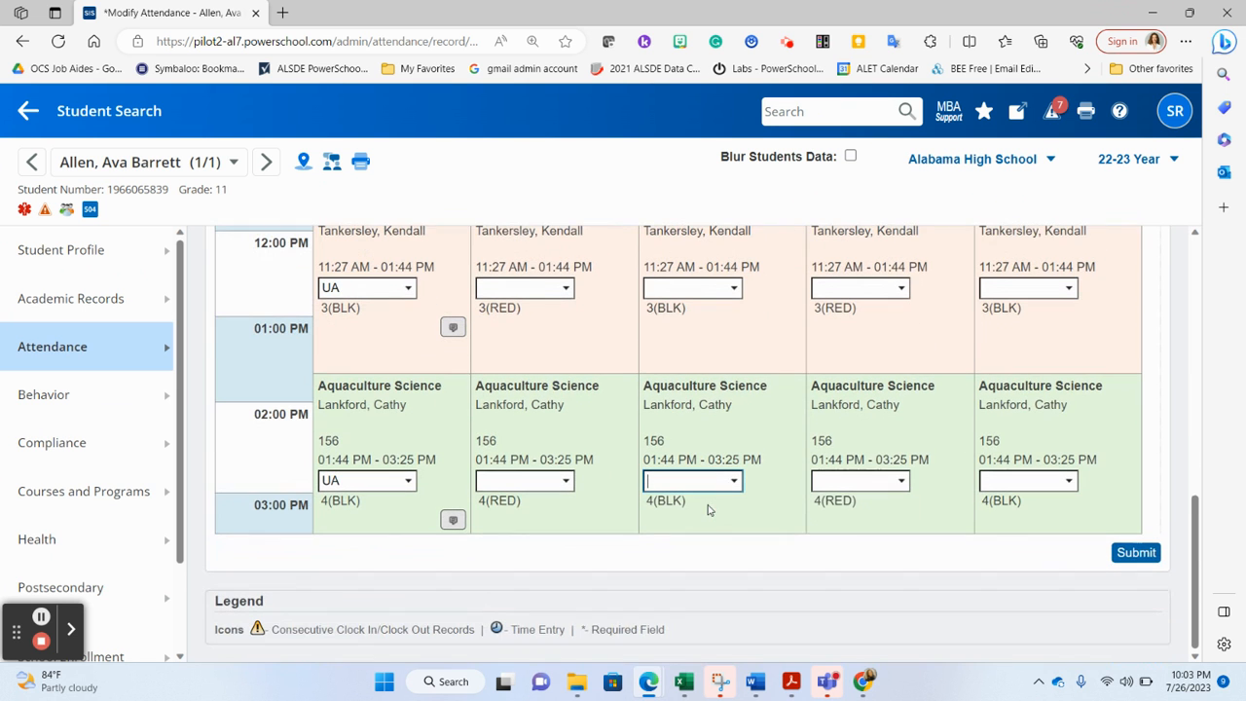
click(1150, 556)
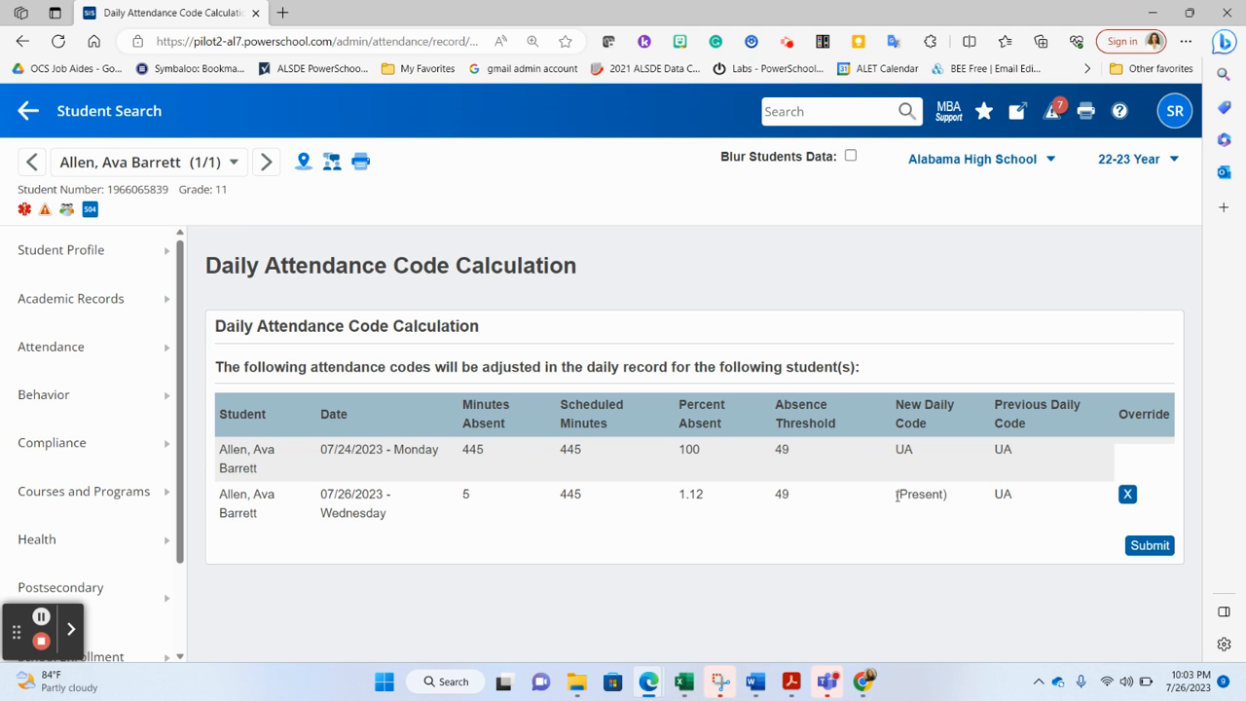
click(1168, 545)
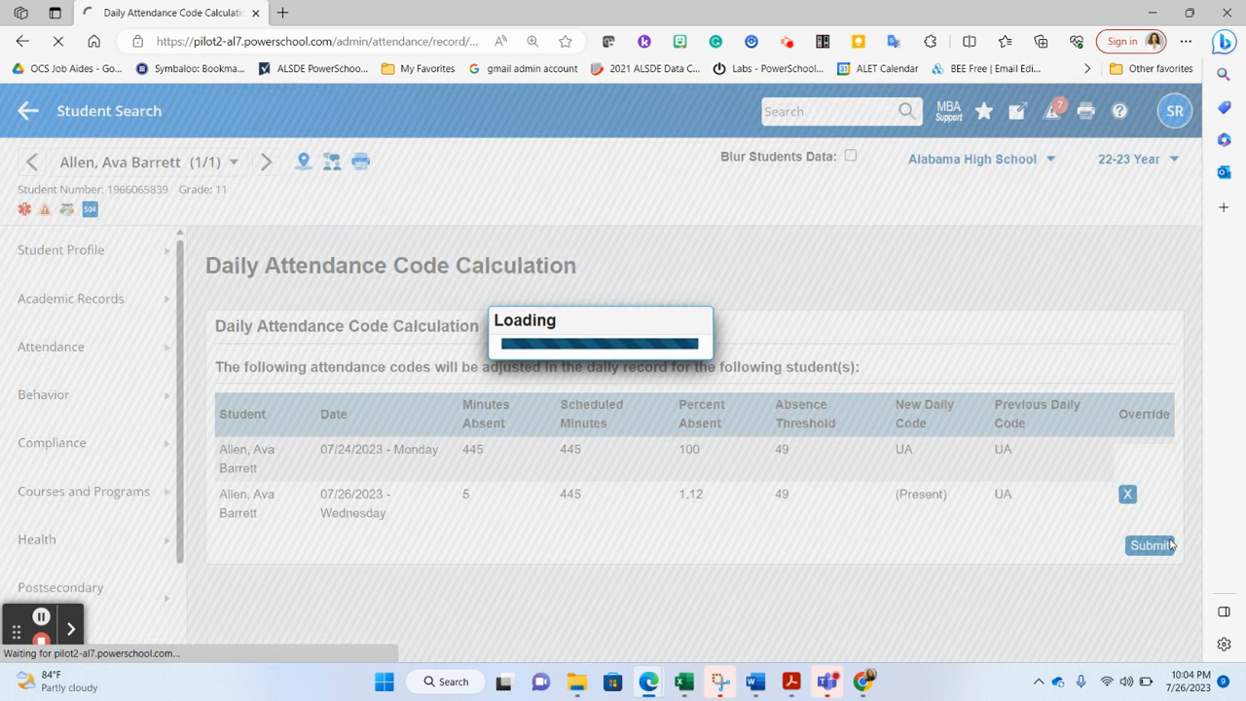